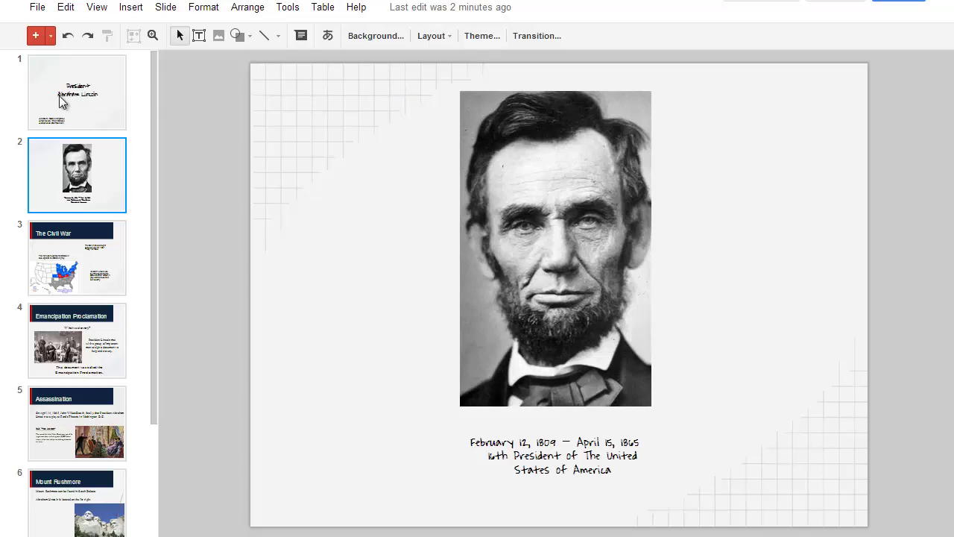
# Enlarge the Lincoln portrait on slide 2 proportionally until its lower edge sits just above the caption.
pyautogui.click(61, 101)
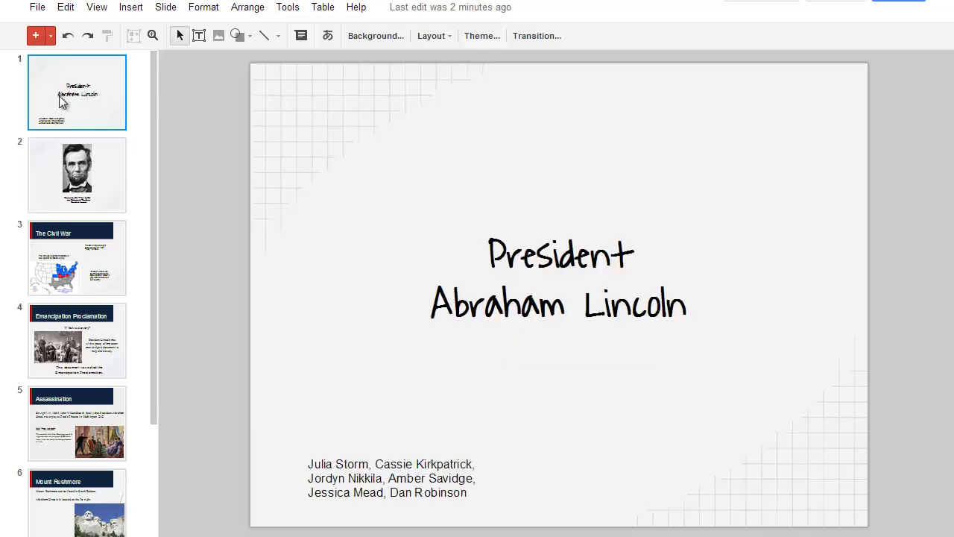
pyautogui.click(95, 183)
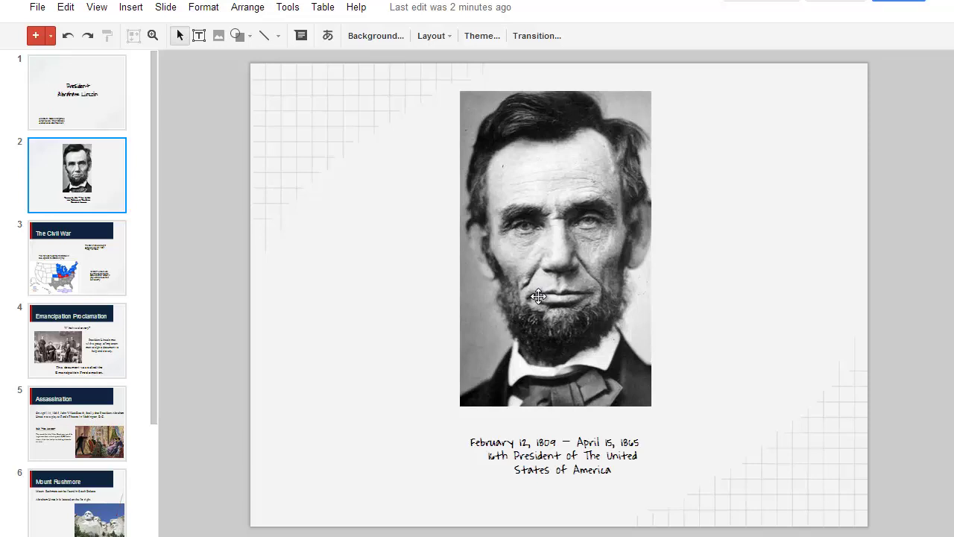
pyautogui.click(538, 296)
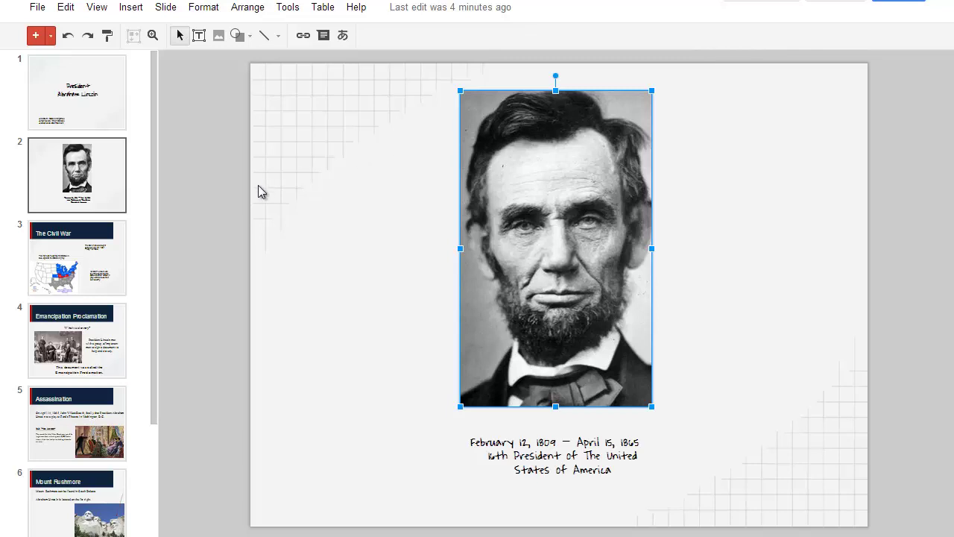
pyautogui.click(88, 242)
pyautogui.moveTo(651, 406); pyautogui.dragTo(660, 425)
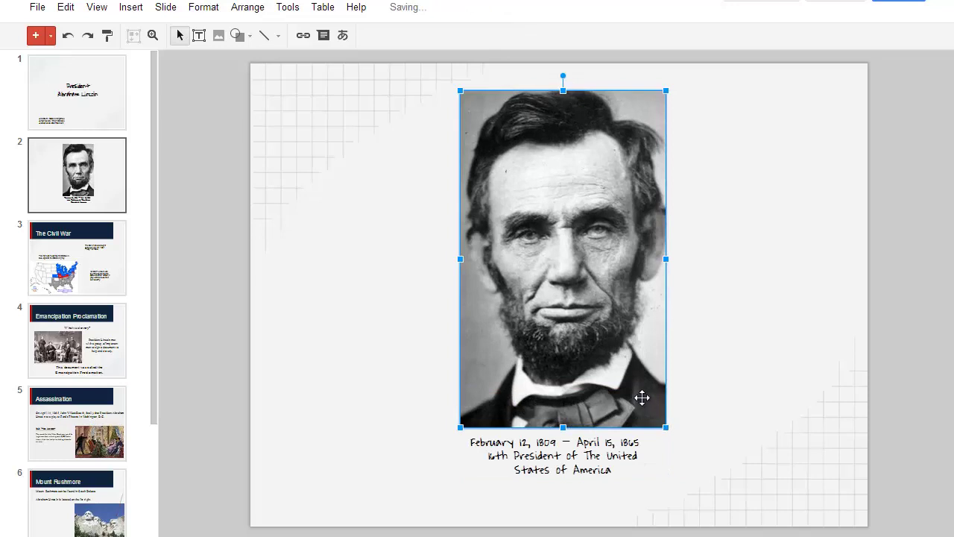
pyautogui.click(606, 465)
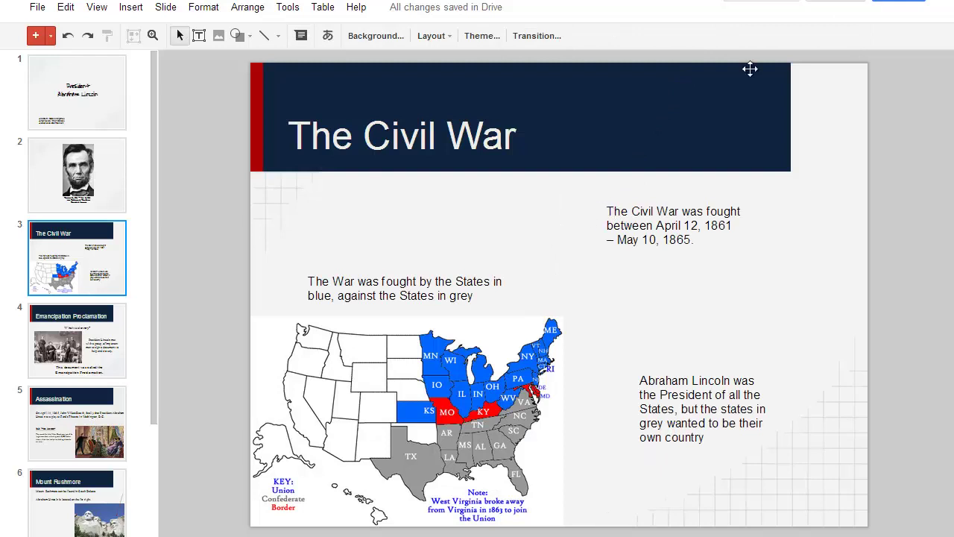
# Review the Civil War slide's map of Union, Confederate and border states and its three text blocks.
pyautogui.click(63, 311)
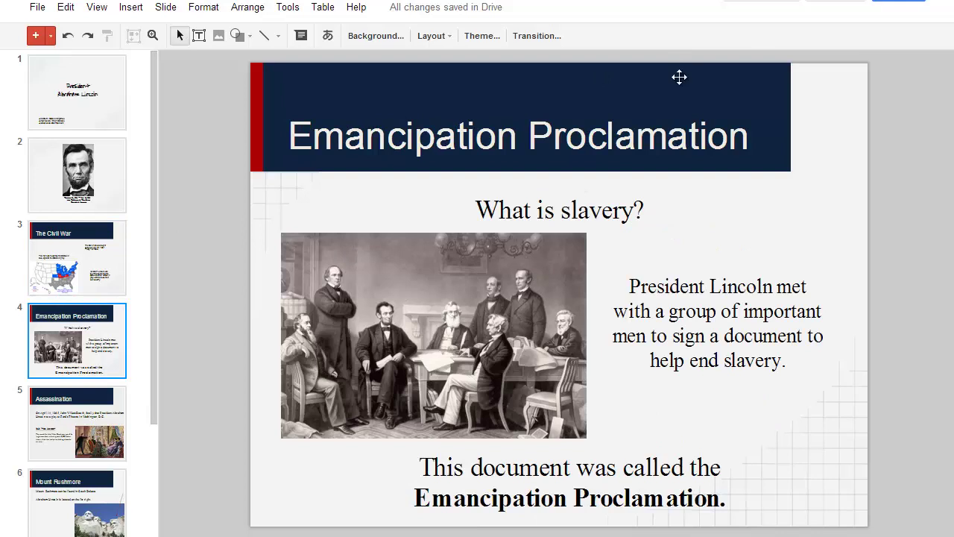
pyautogui.click(41, 274)
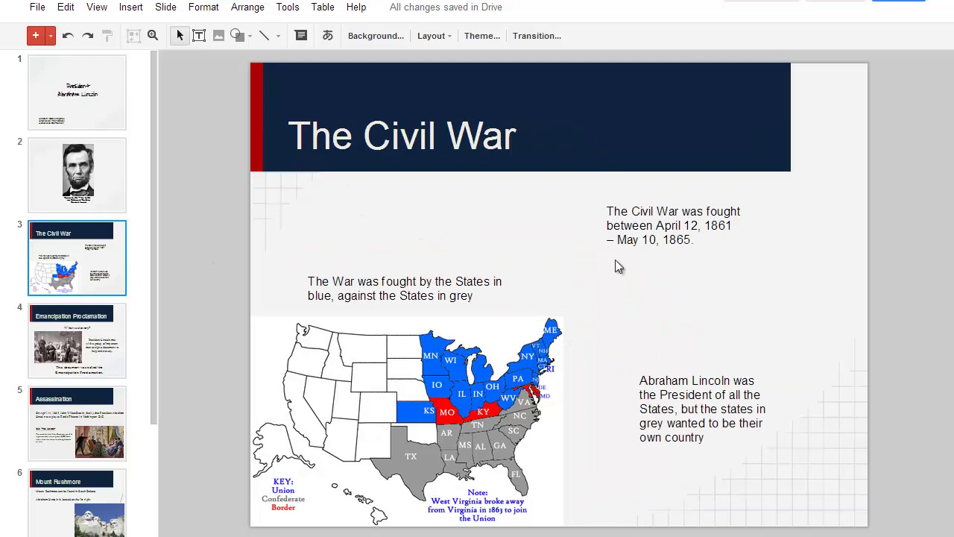
pyautogui.click(97, 341)
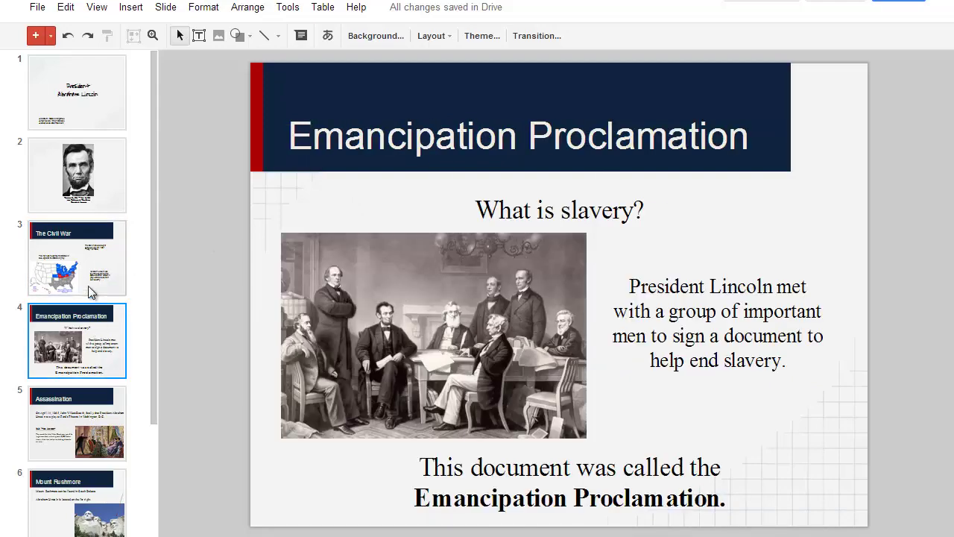
pyautogui.click(90, 252)
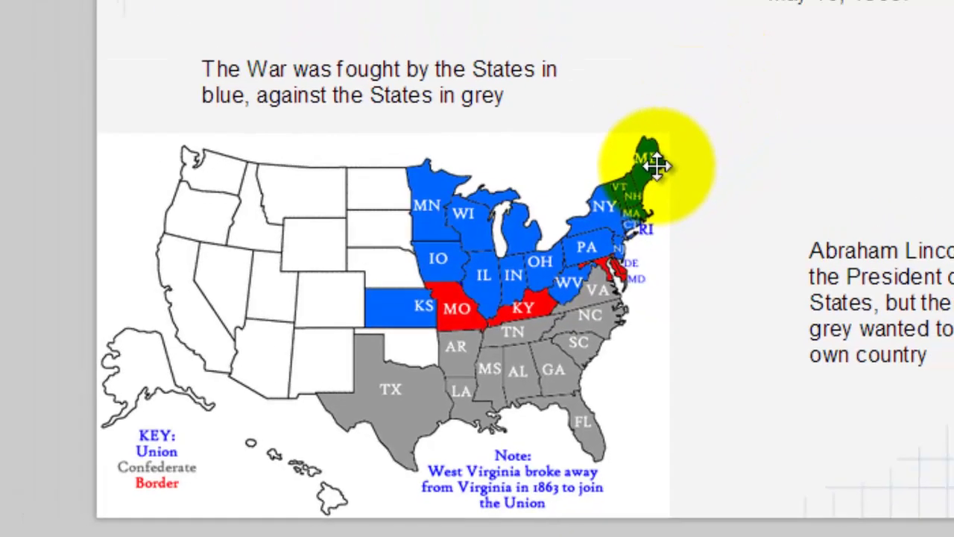
pyautogui.click(704, 81)
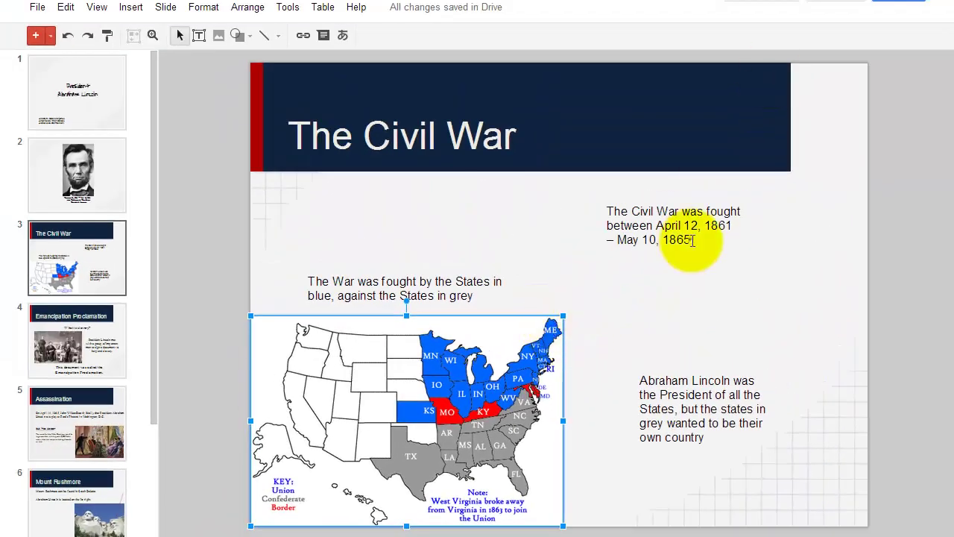
pyautogui.moveTo(693, 239); pyautogui.dragTo(596, 214)
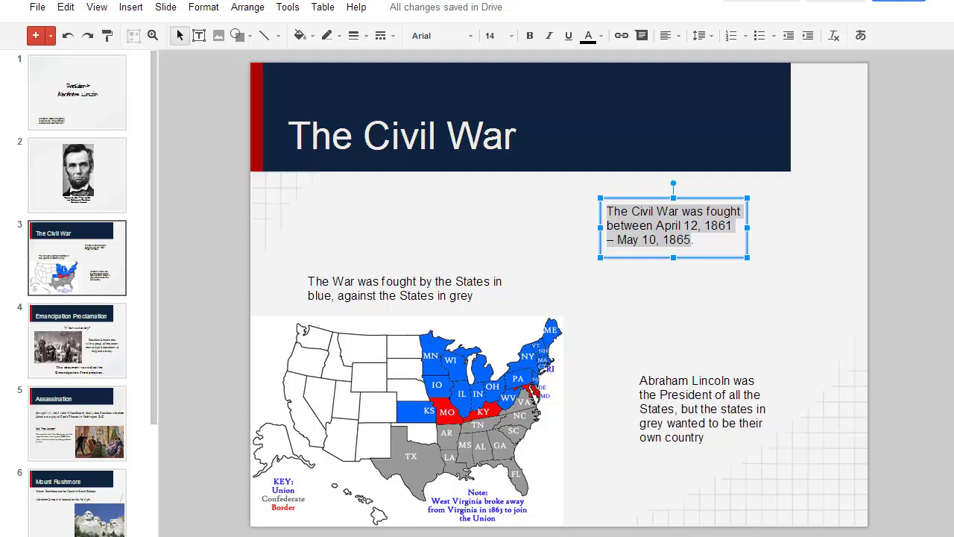
pyautogui.click(399, 283)
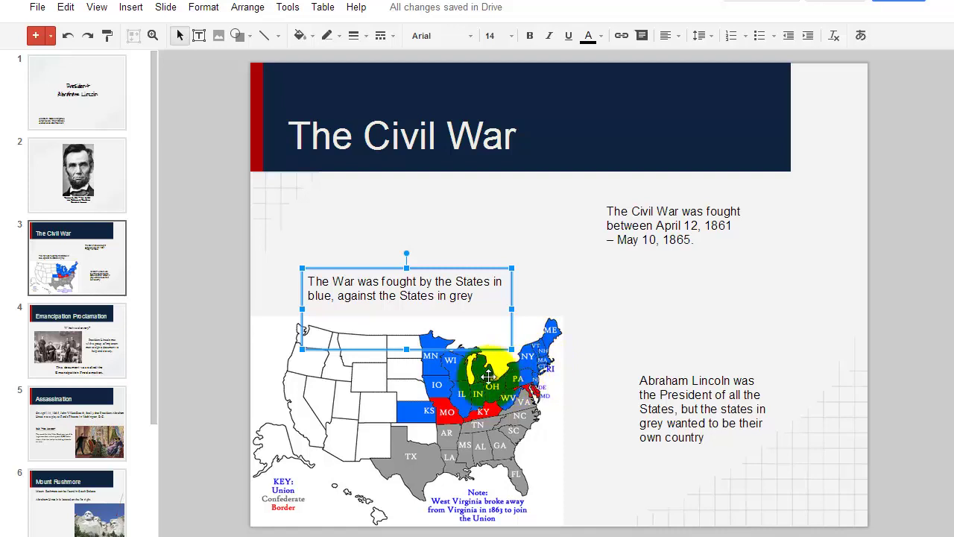
pyautogui.click(430, 368)
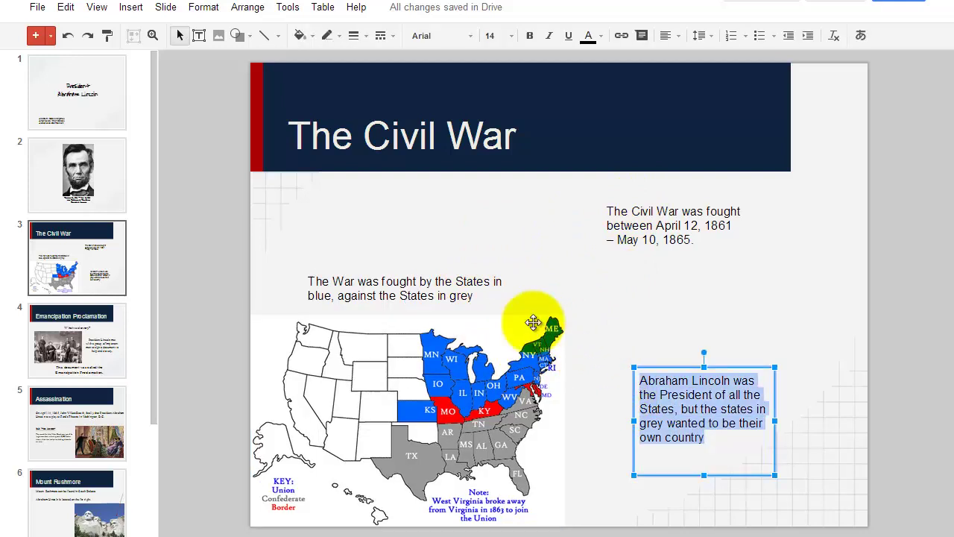
pyautogui.click(496, 296)
pyautogui.click(729, 422)
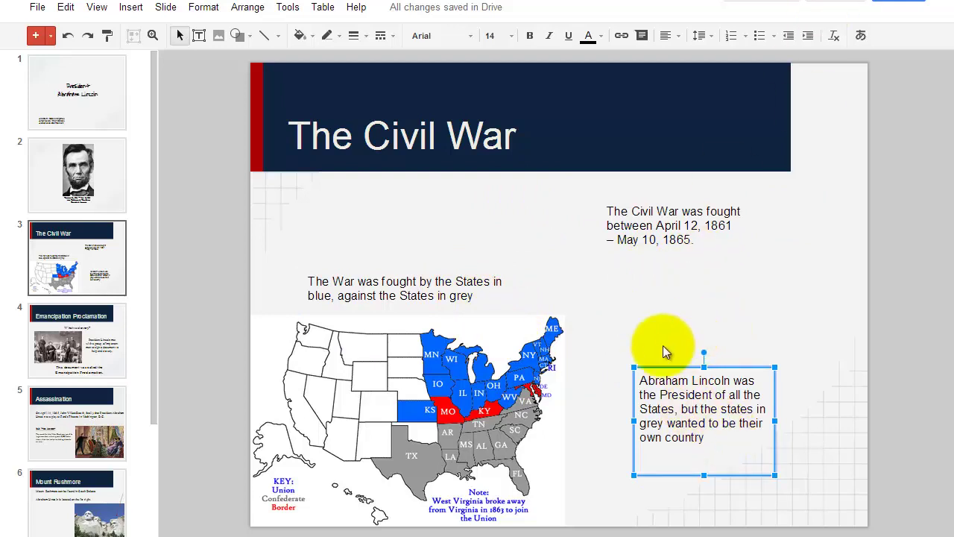
pyautogui.click(496, 373)
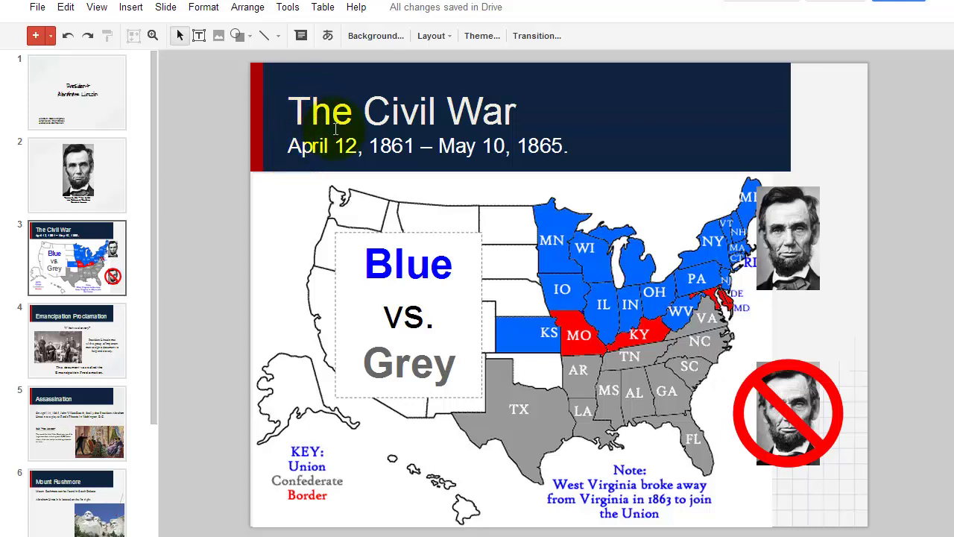
# Examine the redesigned Civil War slide's title with dates, its "Blue vs. Grey" text box and its map.
pyautogui.click(291, 110)
pyautogui.moveTo(291, 110)
pyautogui.mouseDown()
pyautogui.moveTo(571, 135)
pyautogui.moveTo(550, 145)
pyautogui.moveTo(380, 144)
pyautogui.moveTo(313, 142)
pyautogui.moveTo(290, 127)
pyautogui.mouseUp()
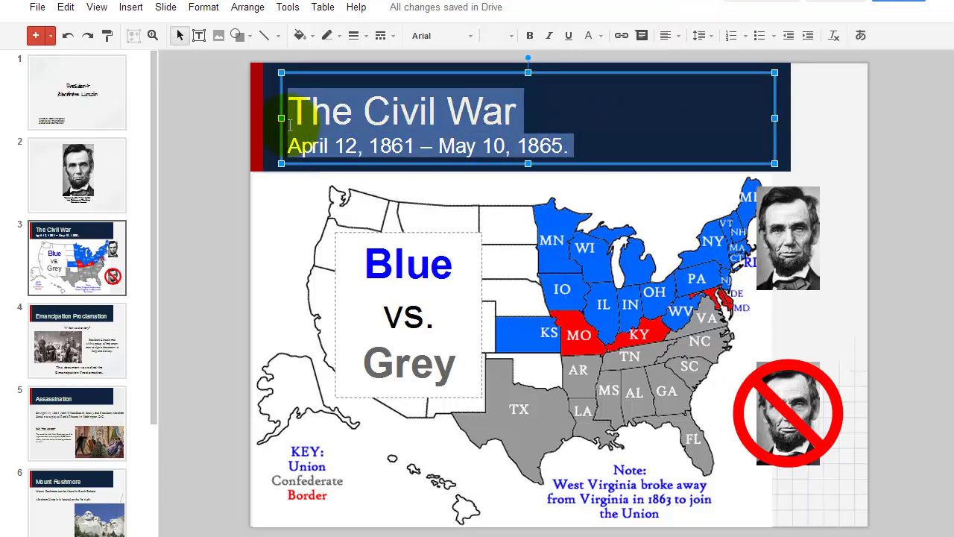
pyautogui.click(312, 104)
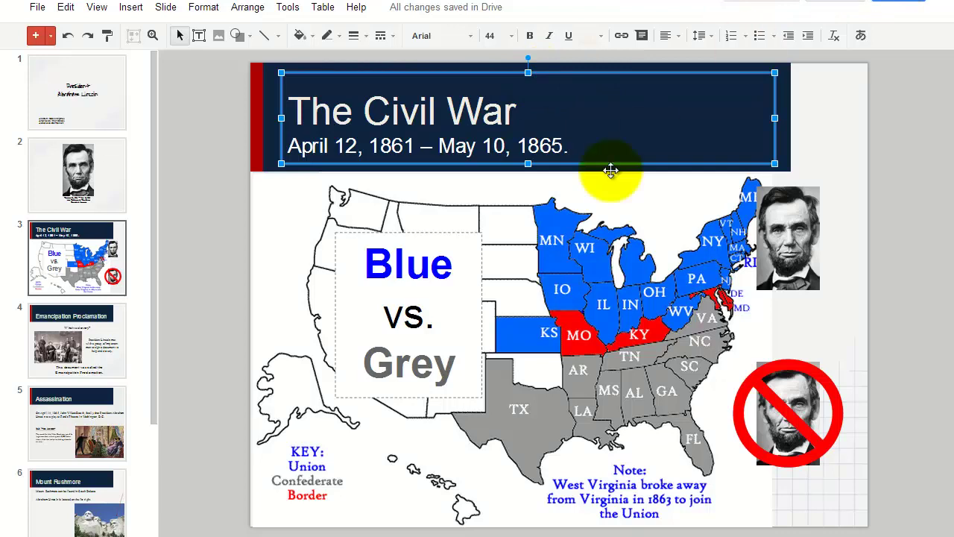
pyautogui.click(478, 251)
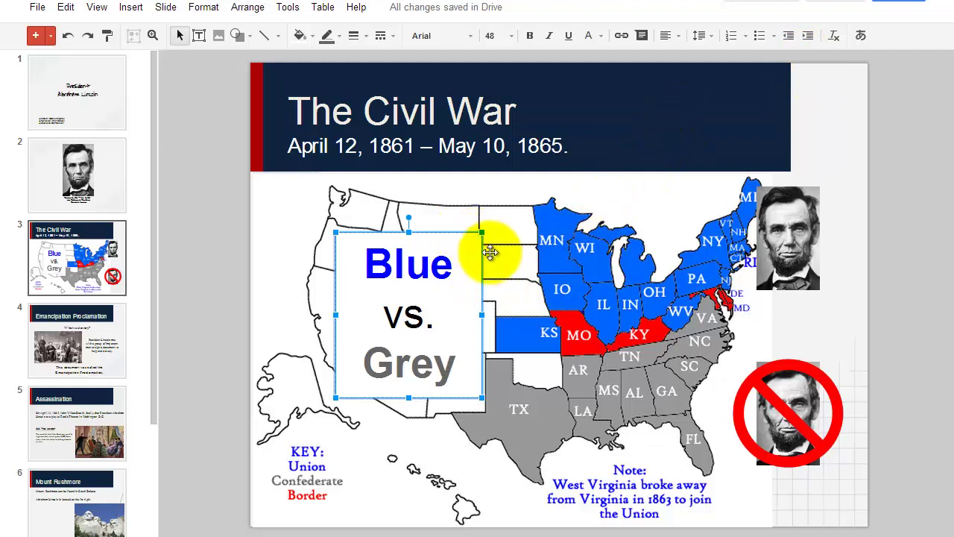
pyautogui.click(499, 252)
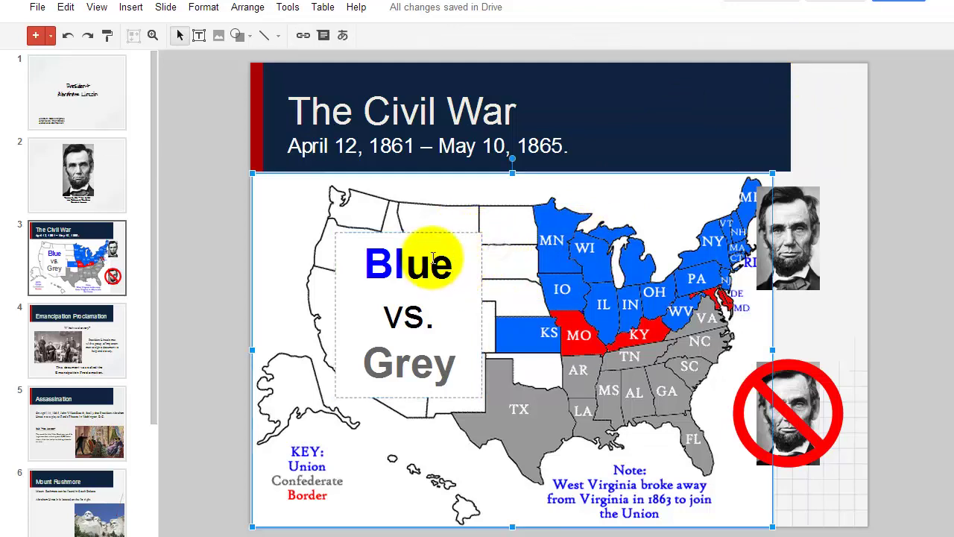
pyautogui.click(436, 234)
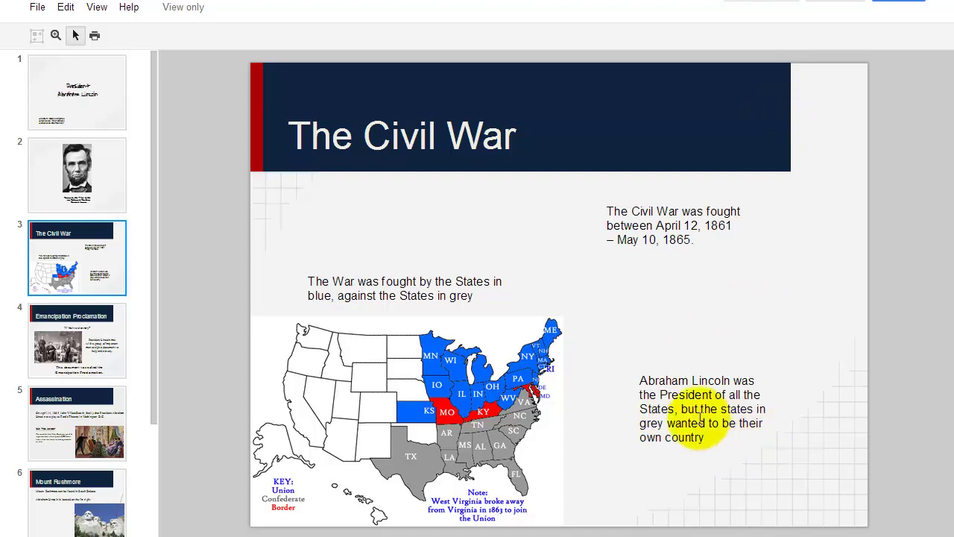
# Compare the original slide's sentence about Lincoln's presidency with the plain and crossed-out Lincoln pictures on the redesigned slide.
pyautogui.moveTo(639, 385); pyautogui.dragTo(709, 438)
pyautogui.click(679, 322)
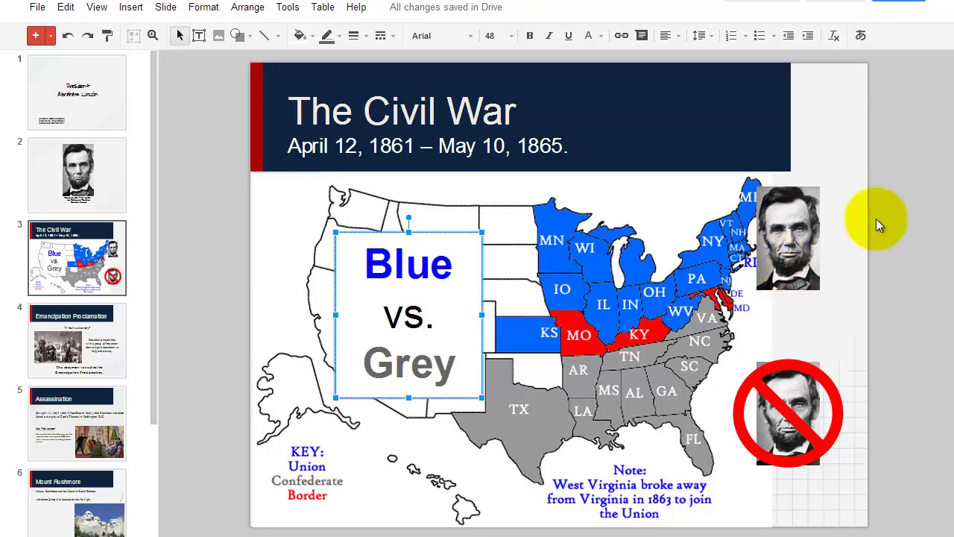
pyautogui.click(782, 223)
pyautogui.click(752, 383)
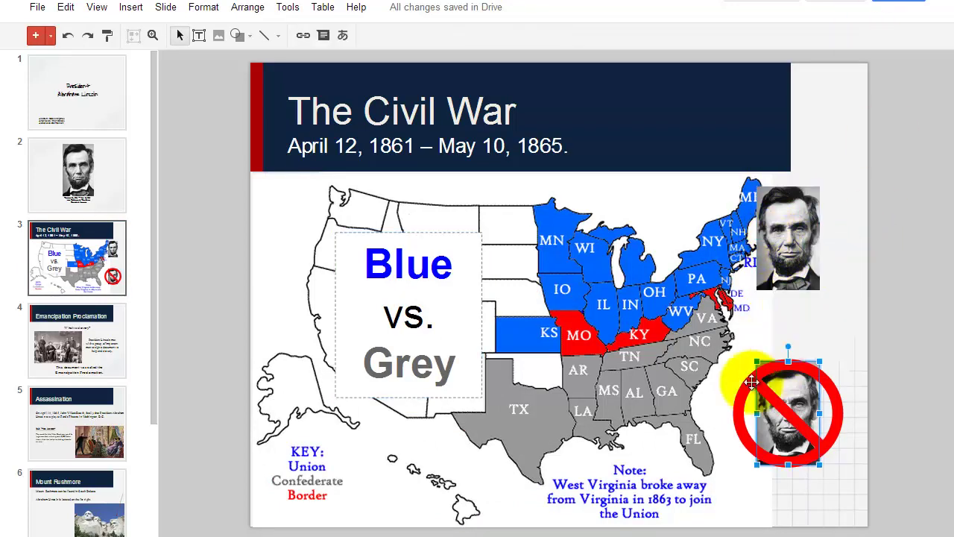
pyautogui.click(749, 381)
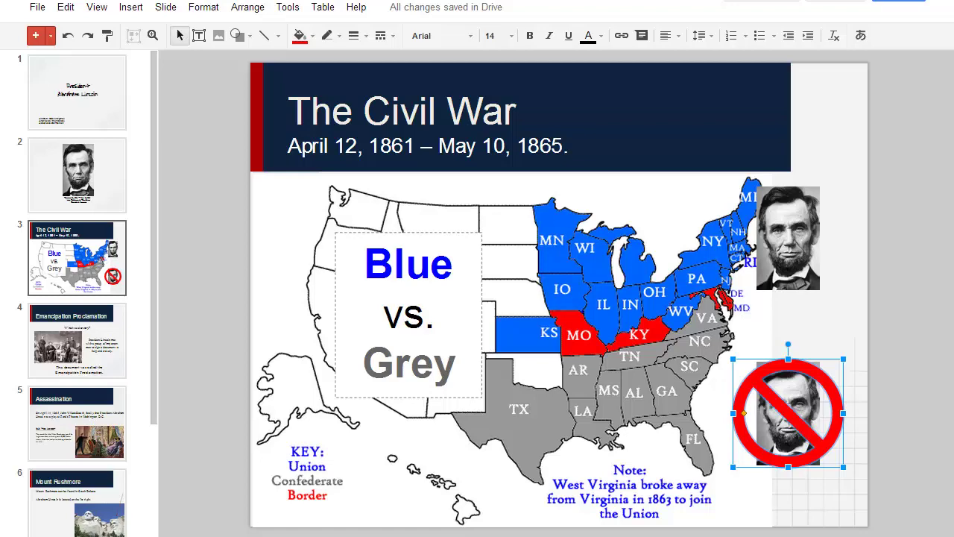
pyautogui.click(877, 56)
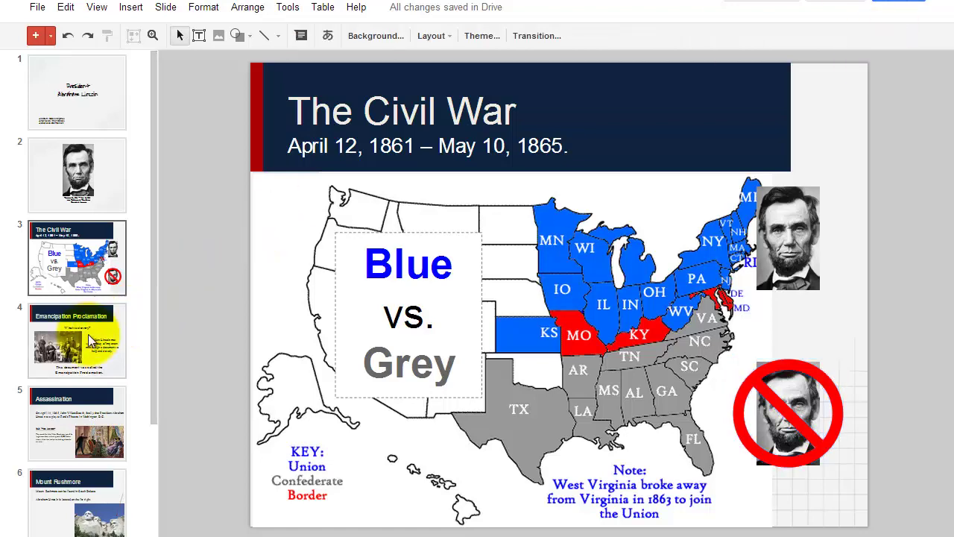
pyautogui.click(91, 340)
pyautogui.press('Up')
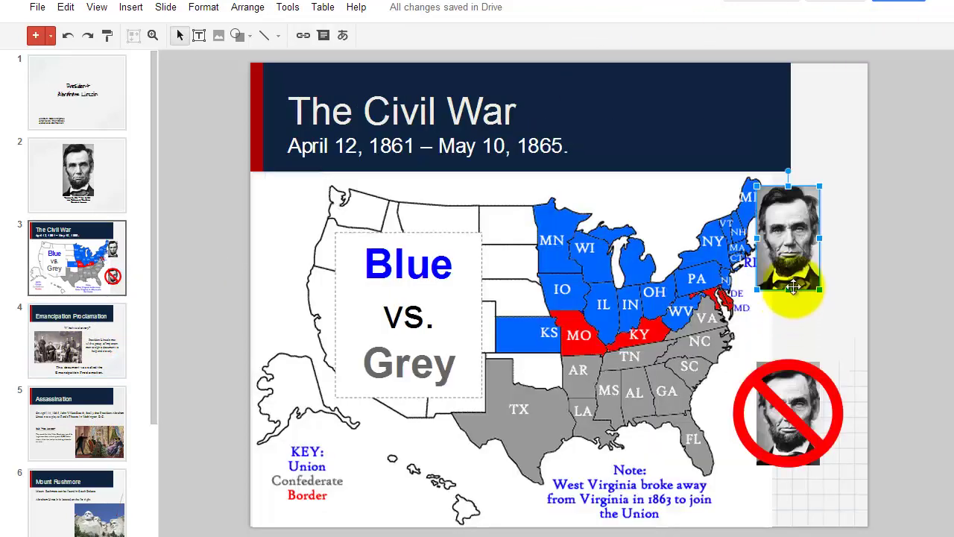
pyautogui.click(821, 226)
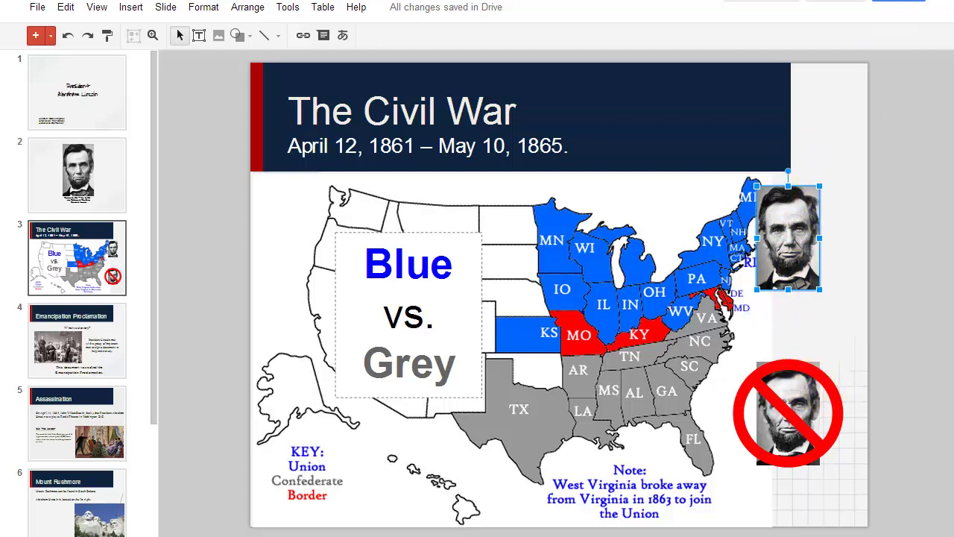
# On the Emancipation Proclamation slide, enlarge the picture to the slide's left edge and move "What is slavery?" up under the title bar.
pyautogui.click(61, 349)
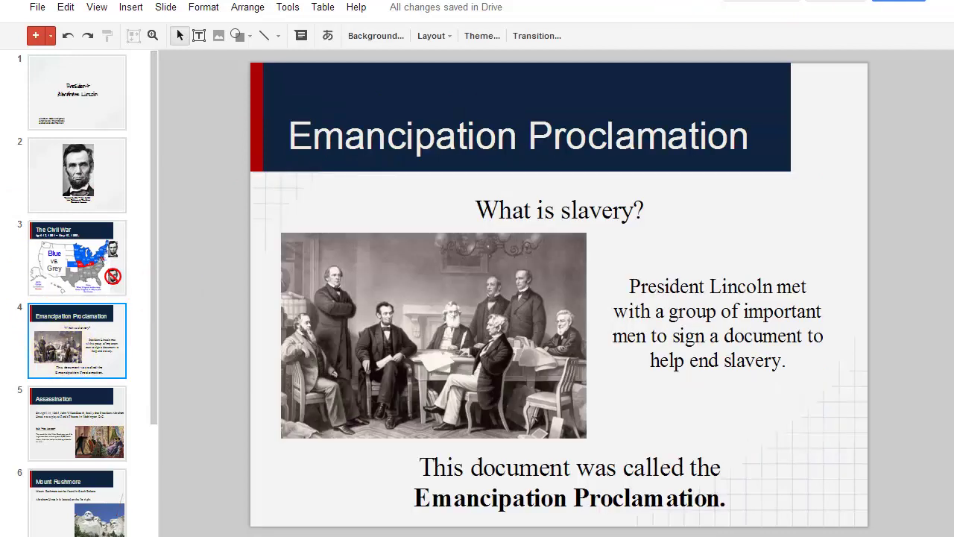
pyautogui.click(584, 435)
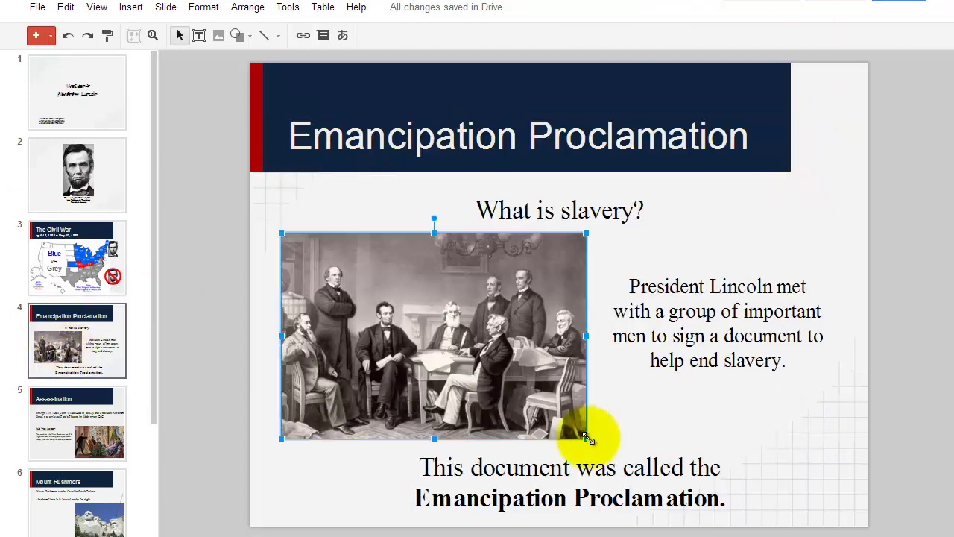
pyautogui.moveTo(586, 438); pyautogui.dragTo(616, 458)
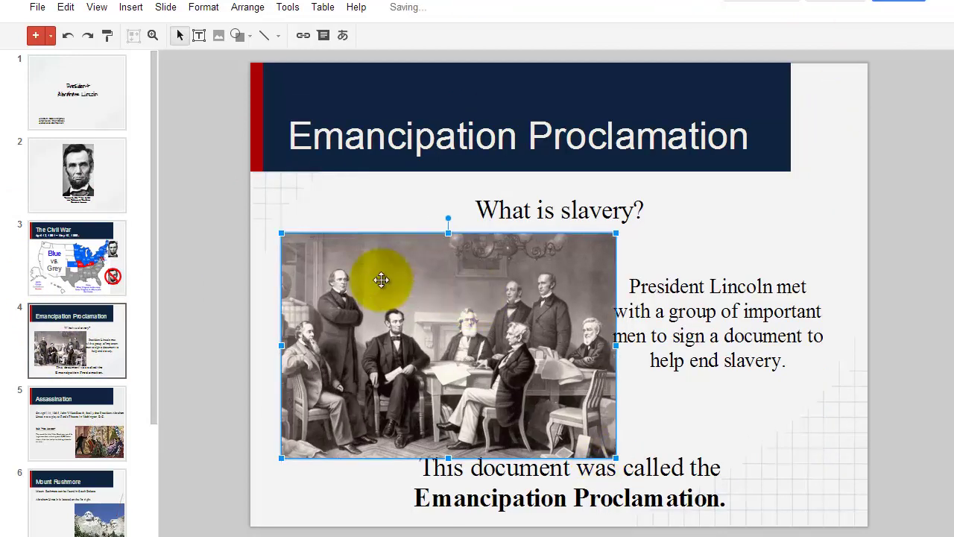
pyautogui.moveTo(280, 233); pyautogui.dragTo(260, 213)
pyautogui.click(592, 195)
pyautogui.moveTo(660, 234); pyautogui.dragTo(656, 205)
# Move the "This document was called the Emancipation Proclamation." text down below the picture and the "President Lincoln met" paragraph to the right.
pyautogui.click(646, 468)
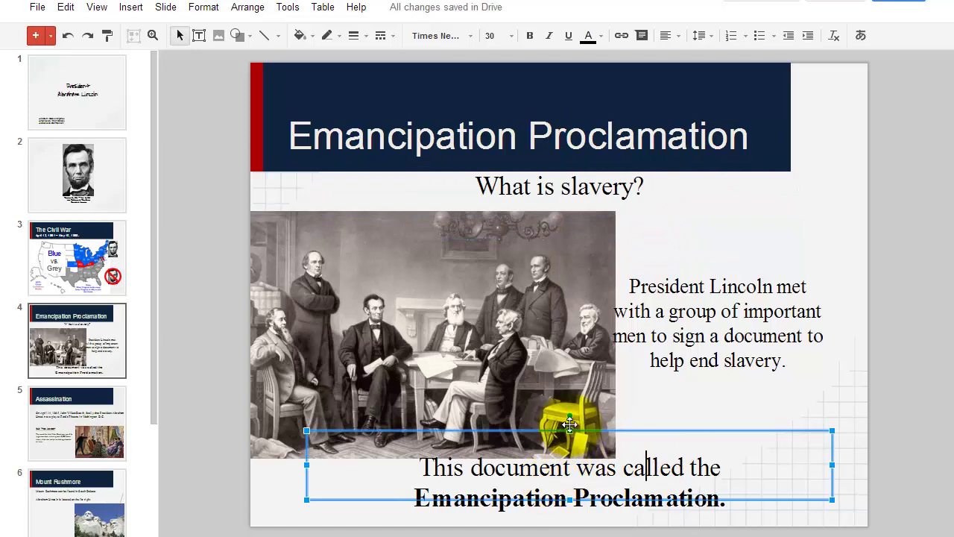
pyautogui.moveTo(570, 424); pyautogui.dragTo(600, 447)
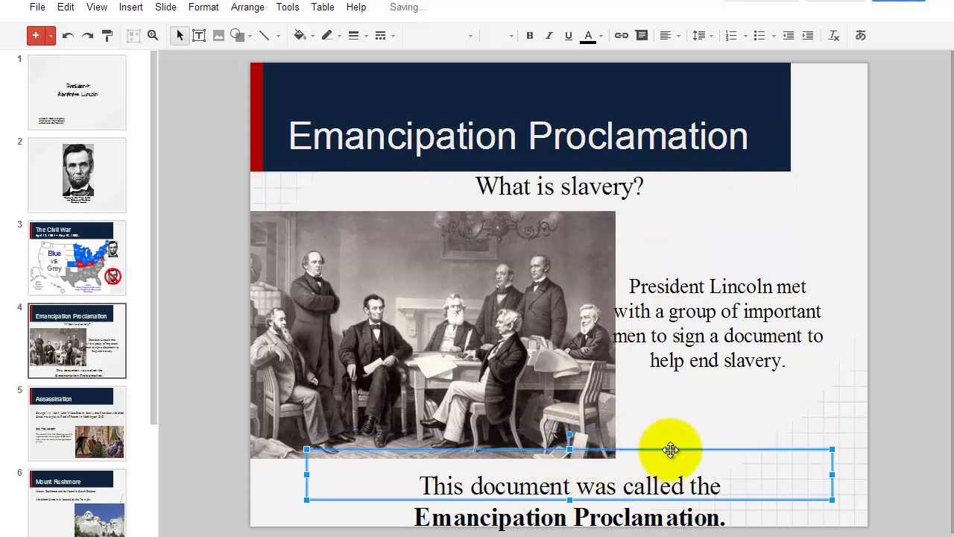
pyautogui.click(735, 410)
pyautogui.moveTo(735, 411); pyautogui.dragTo(760, 411)
# Enlarge the group picture up to the "What is slavery?" line and down to the caption, and shift the paragraph slightly right.
pyautogui.click(615, 215)
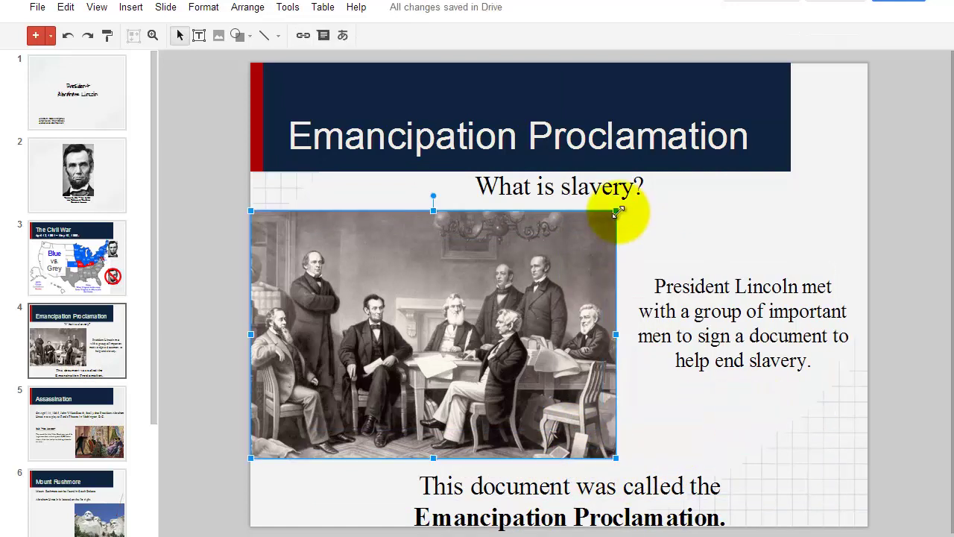
pyautogui.moveTo(616, 212); pyautogui.dragTo(644, 192)
pyautogui.moveTo(645, 462); pyautogui.dragTo(717, 507)
pyautogui.click(647, 399)
pyautogui.moveTo(637, 397); pyautogui.dragTo(647, 399)
pyautogui.click(550, 385)
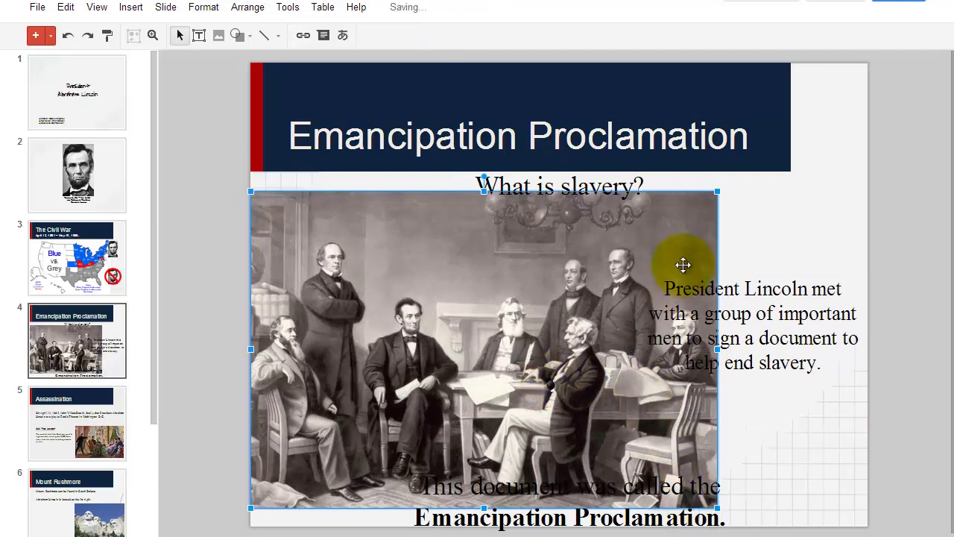
# Resize the group picture to span from the slide's left edge to about the title bar's right end, its top just under the title text.
pyautogui.moveTo(718, 191); pyautogui.dragTo(867, 89)
pyautogui.moveTo(684, 148); pyautogui.dragTo(682, 167)
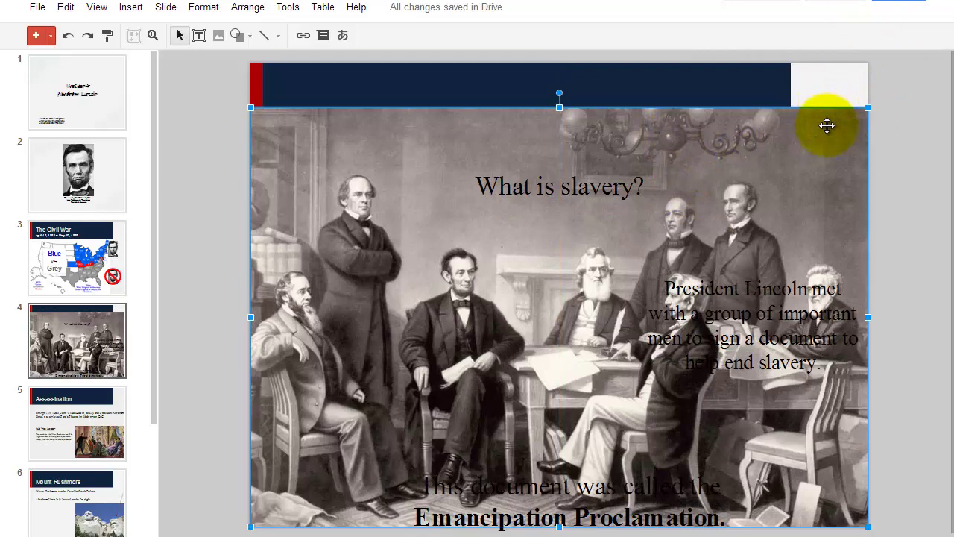
pyautogui.moveTo(862, 111); pyautogui.dragTo(819, 228)
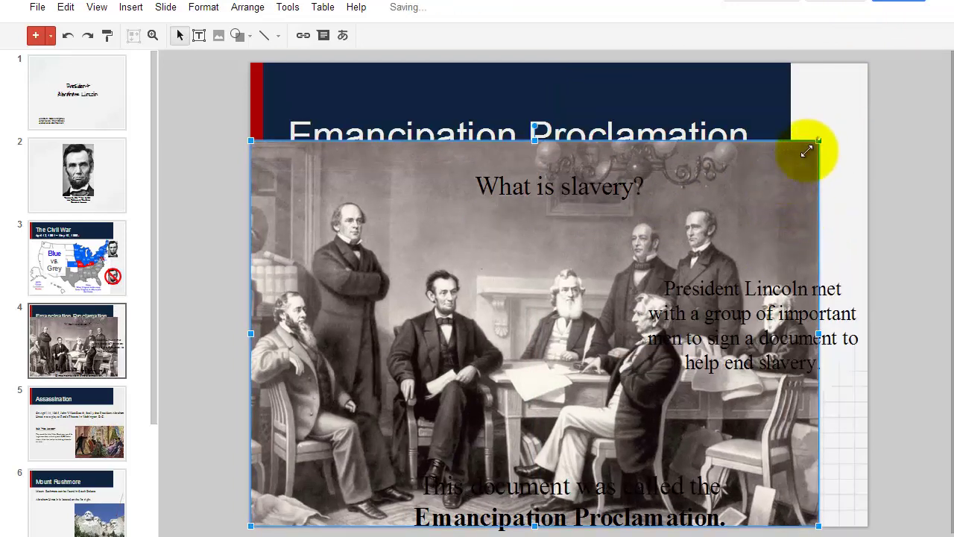
pyautogui.moveTo(817, 142); pyautogui.dragTo(797, 156)
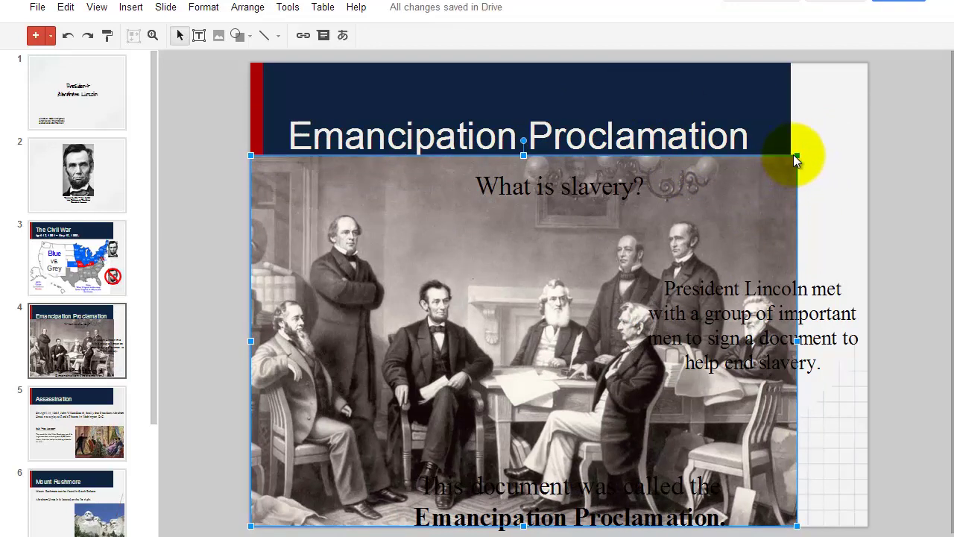
pyautogui.moveTo(796, 155); pyautogui.dragTo(793, 164)
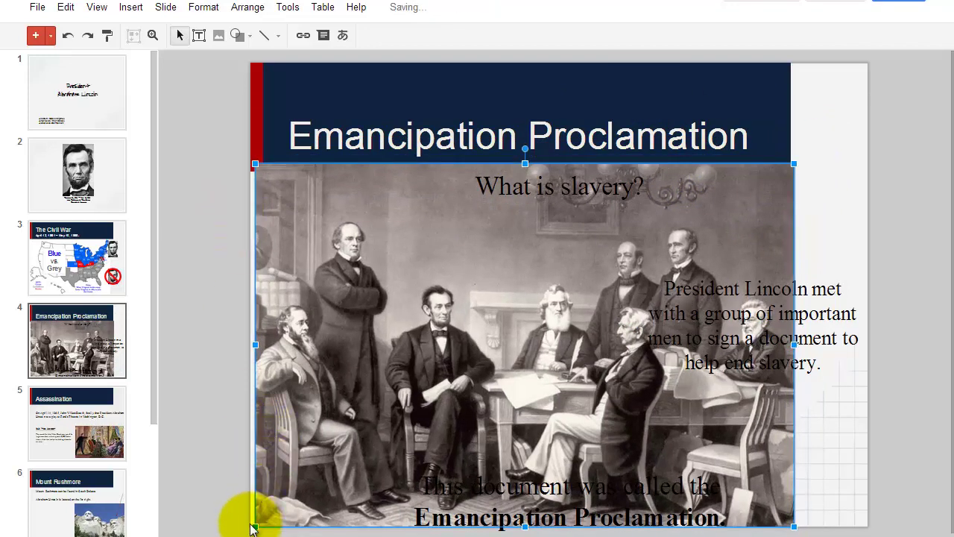
pyautogui.moveTo(254, 526); pyautogui.dragTo(250, 529)
pyautogui.click(809, 182)
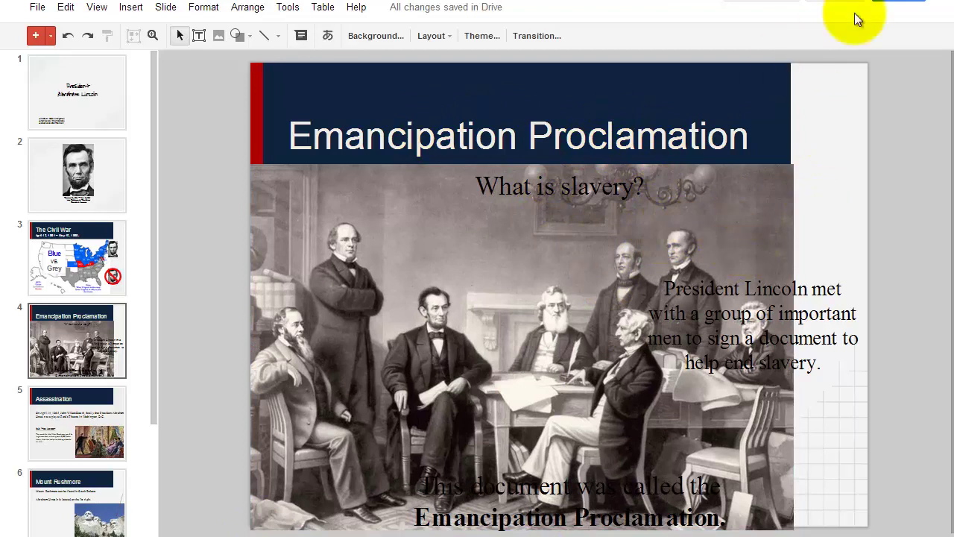
# Shorten the "Emancipation Proclamation" title box to raise the title, and enlarge the group picture up to just below it.
pyautogui.click(641, 96)
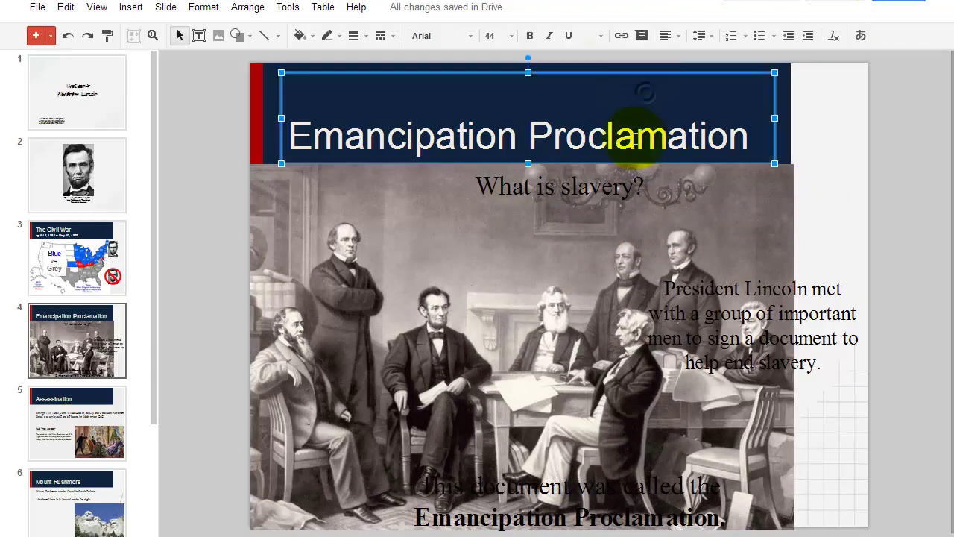
pyautogui.moveTo(527, 163); pyautogui.dragTo(533, 132)
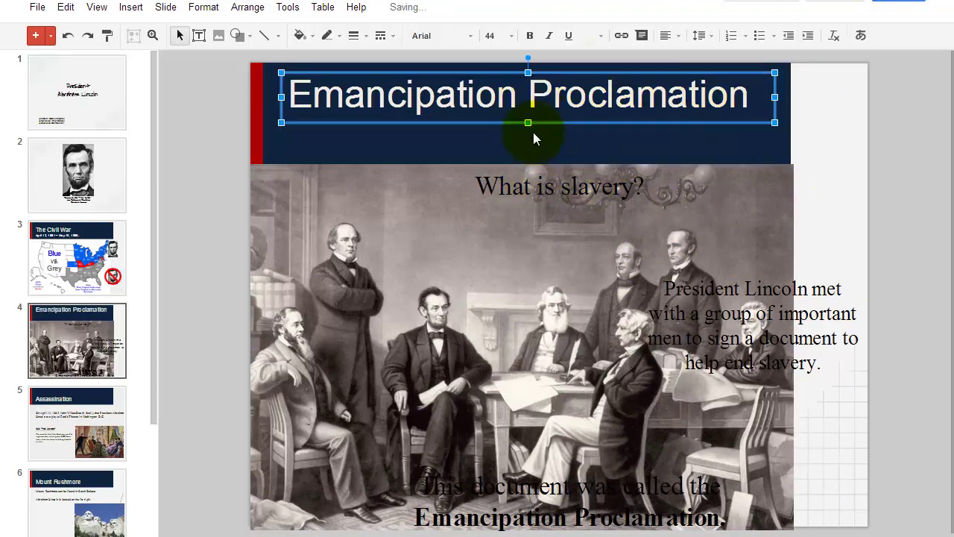
pyautogui.click(766, 123)
pyautogui.click(741, 190)
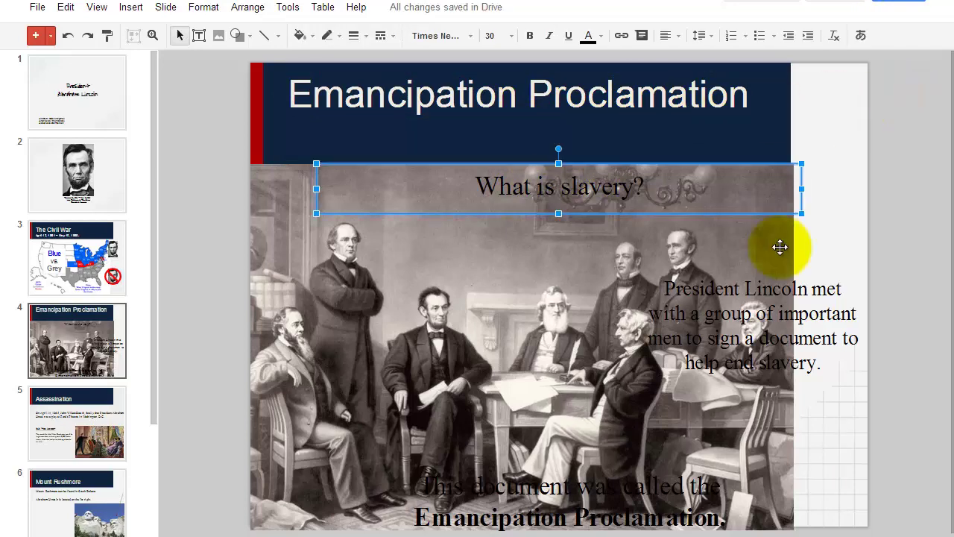
pyautogui.click(780, 246)
pyautogui.moveTo(794, 167); pyautogui.dragTo(813, 127)
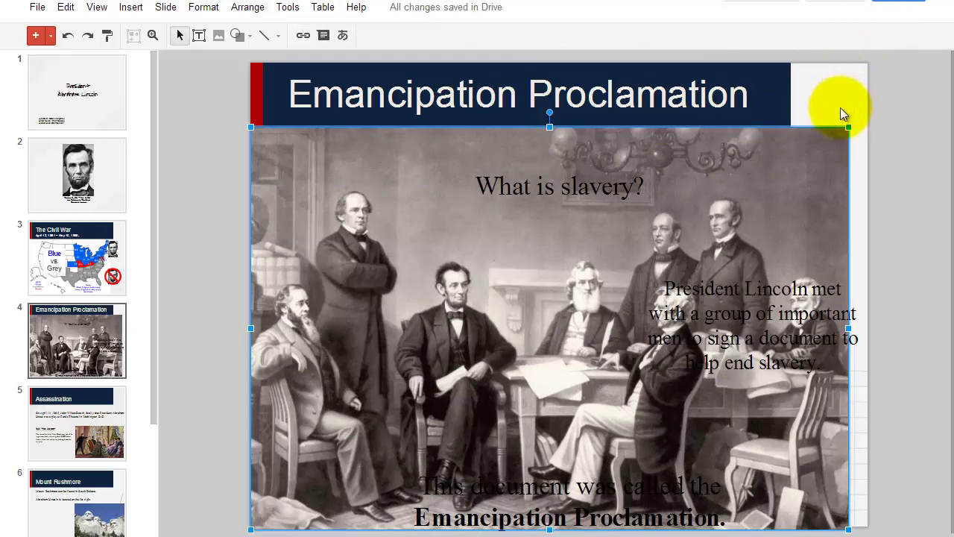
# Open the Assassination slide and compare its April 14, 1865 sentence and "Did You Know?" paragraph with the theatre picture.
pyautogui.click(74, 408)
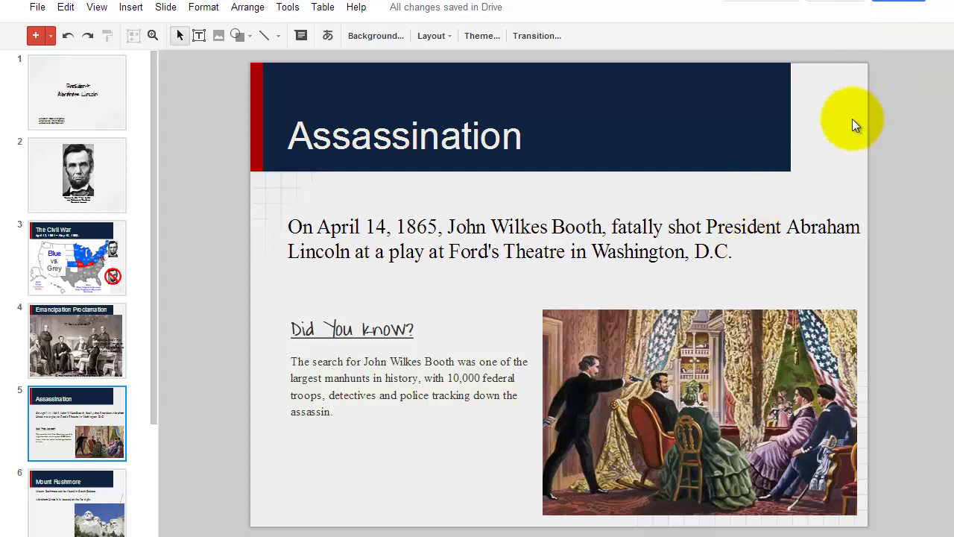
pyautogui.moveTo(290, 361); pyautogui.dragTo(343, 415)
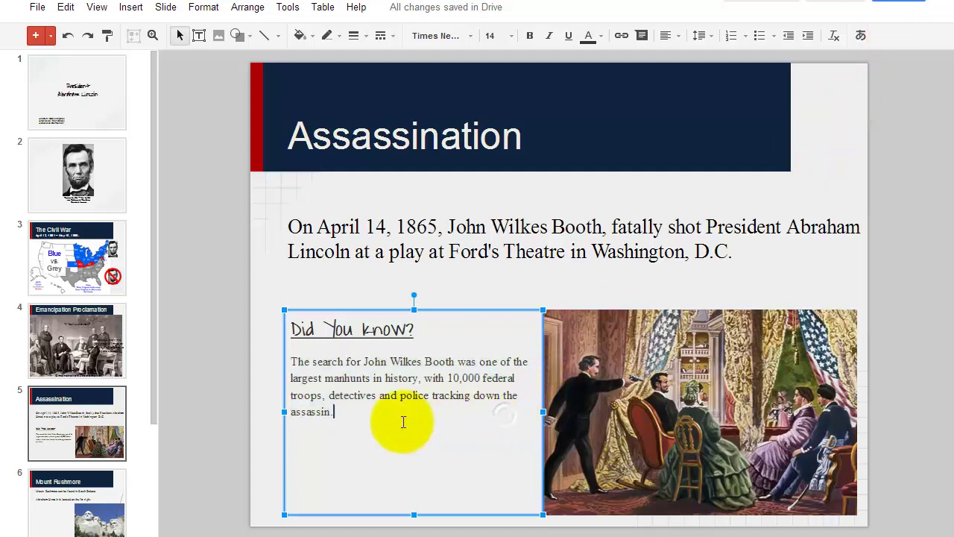
pyautogui.moveTo(405, 420); pyautogui.dragTo(304, 389)
pyautogui.click(390, 362)
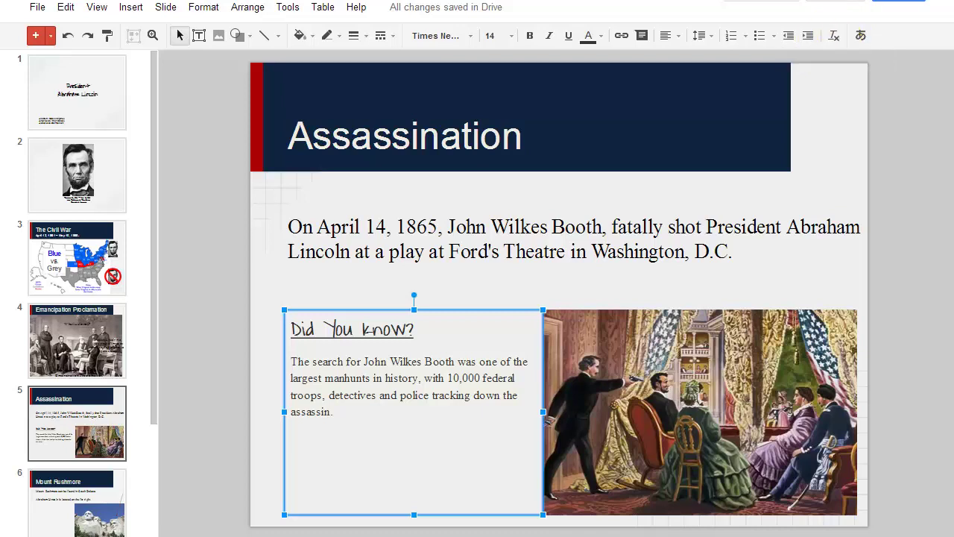
pyautogui.moveTo(317, 226)
pyautogui.mouseDown()
pyautogui.moveTo(446, 225)
pyautogui.moveTo(319, 228)
pyautogui.mouseUp()
pyautogui.click(459, 222)
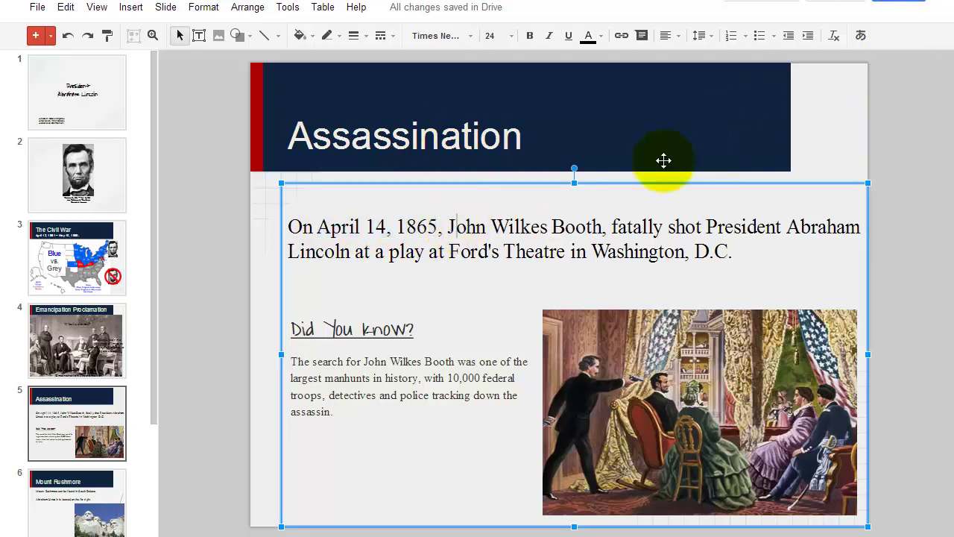
pyautogui.moveTo(737, 253); pyautogui.dragTo(282, 234)
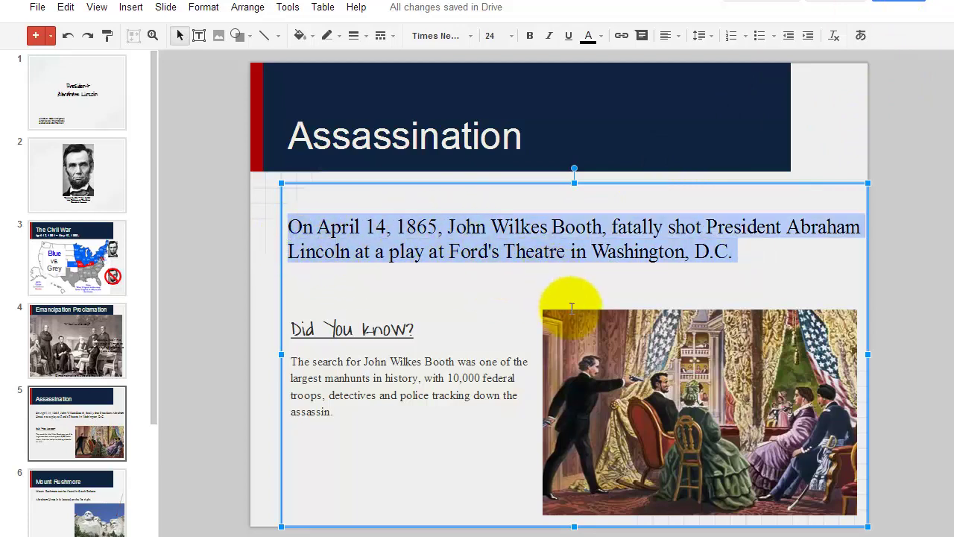
pyautogui.click(600, 350)
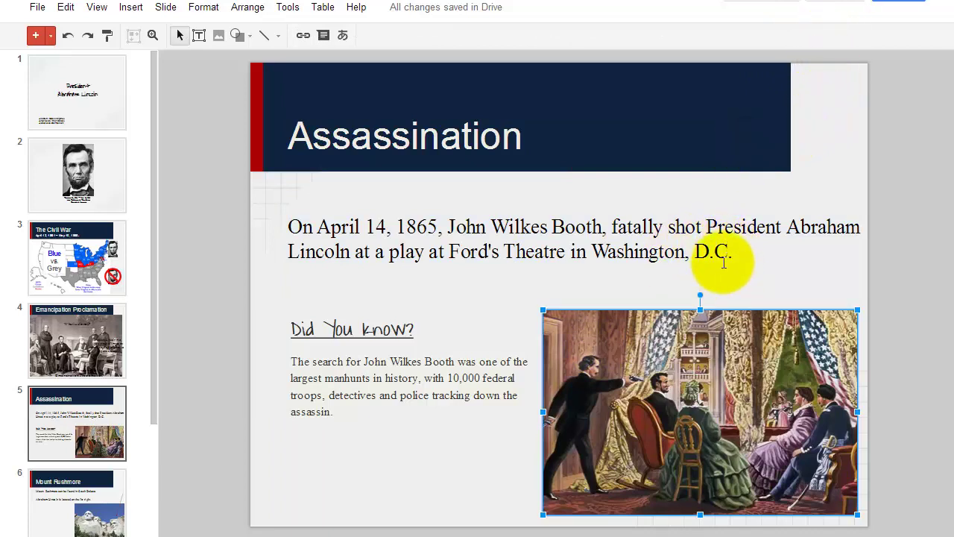
pyautogui.click(565, 222)
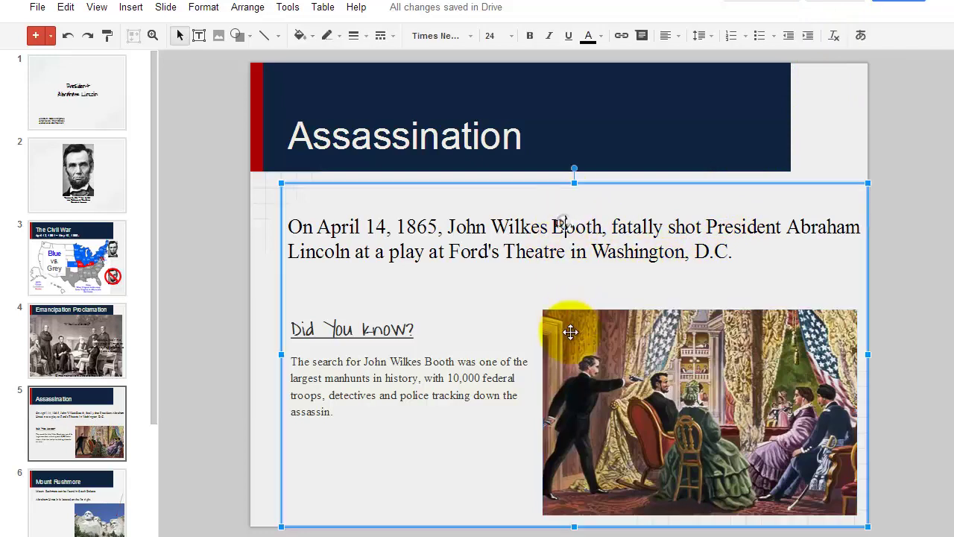
# Enlarge the theatre picture on the Assassination slide to cover the area below the title across the slide's full width.
pyautogui.click(575, 339)
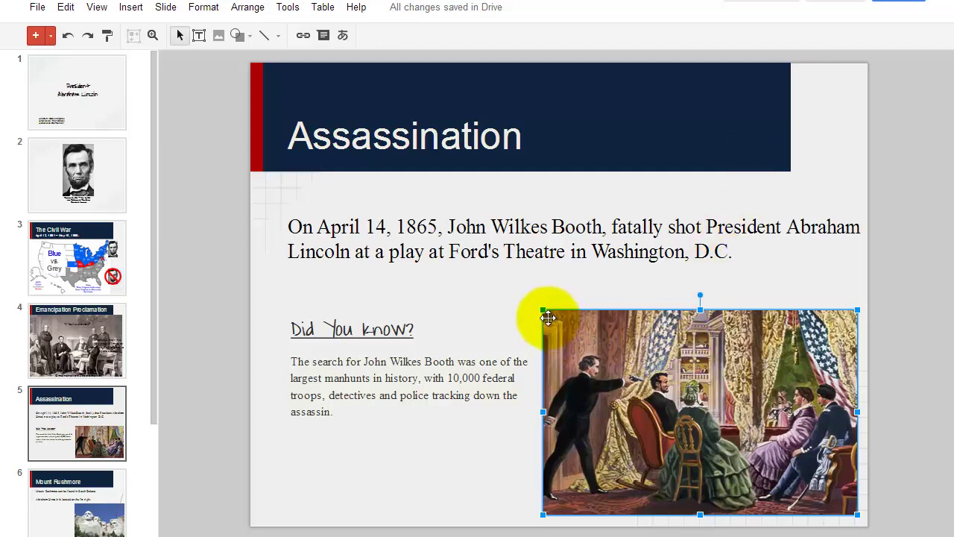
pyautogui.moveTo(543, 309); pyautogui.dragTo(333, 225)
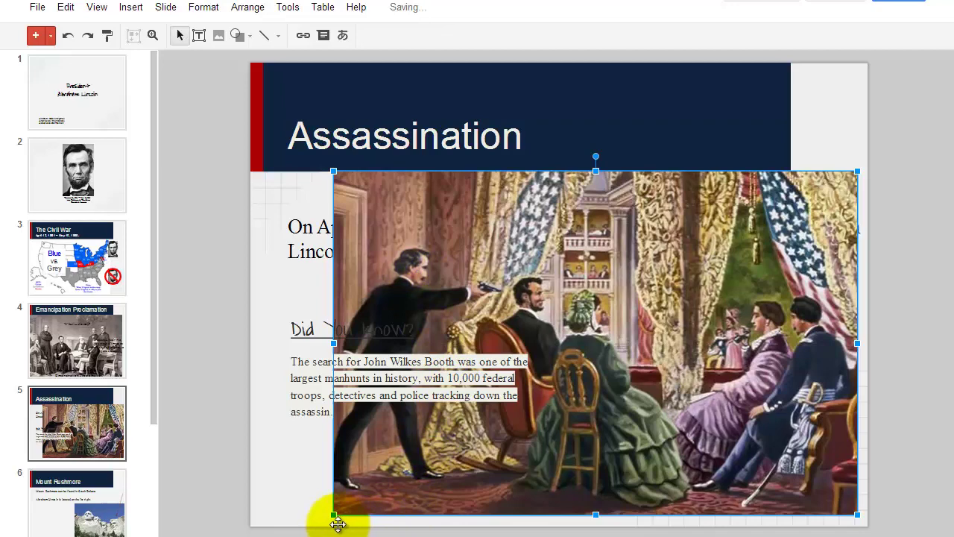
pyautogui.moveTo(335, 516); pyautogui.dragTo(320, 526)
pyautogui.moveTo(644, 354); pyautogui.dragTo(644, 354)
pyautogui.moveTo(782, 174); pyautogui.dragTo(861, 152)
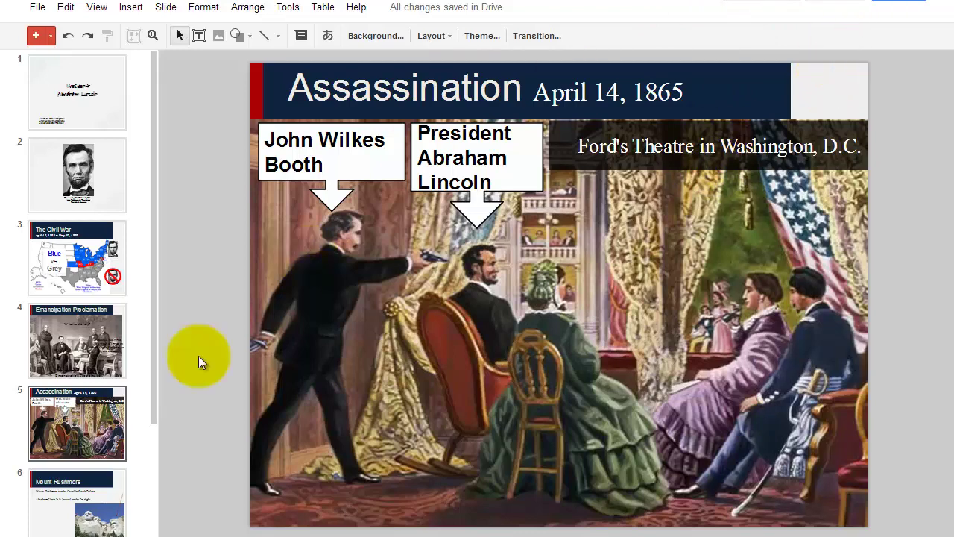
# Open the Mount Rushmore slide and examine its picture and the two sentences about South Dakota and Abraham Lincoln.
pyautogui.press('Down')
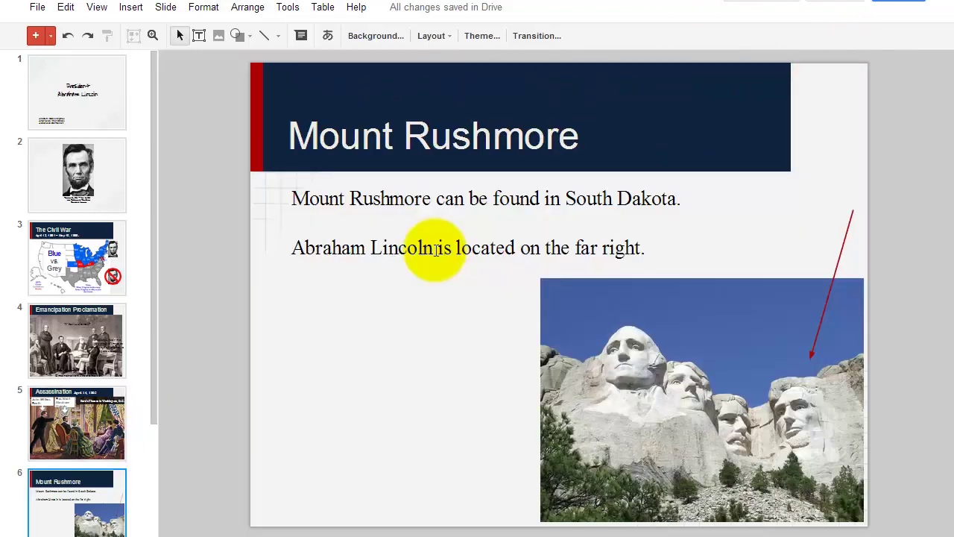
pyautogui.click(571, 314)
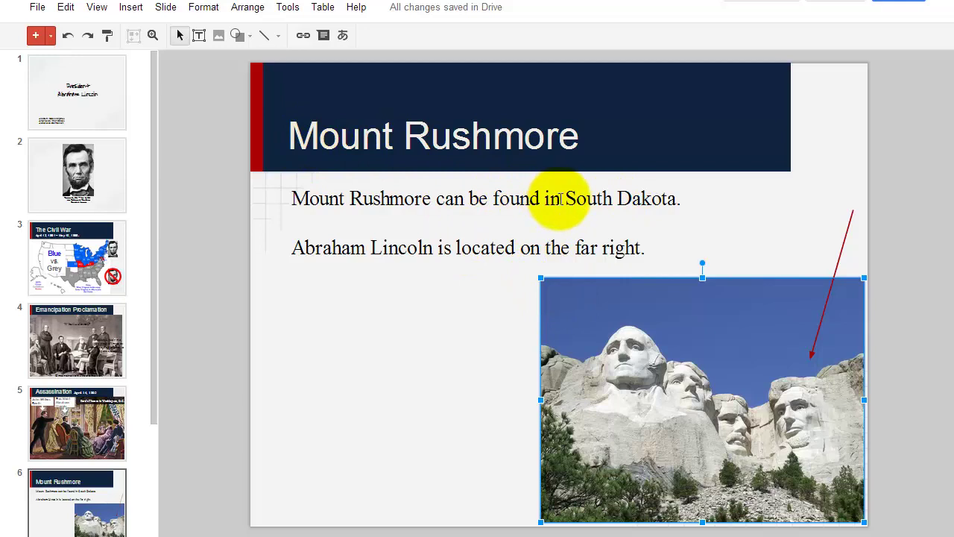
pyautogui.moveTo(566, 199); pyautogui.dragTo(681, 198)
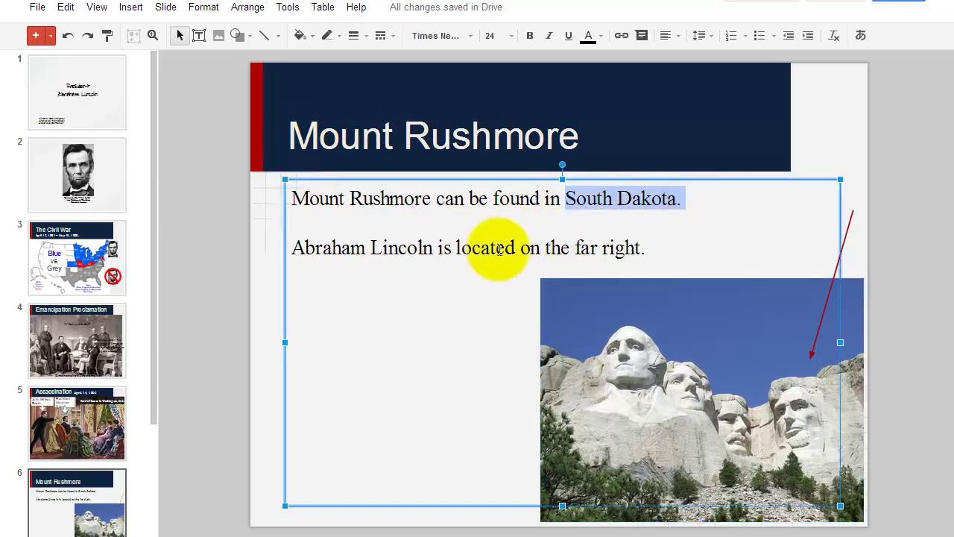
pyautogui.moveTo(432, 249); pyautogui.dragTo(291, 248)
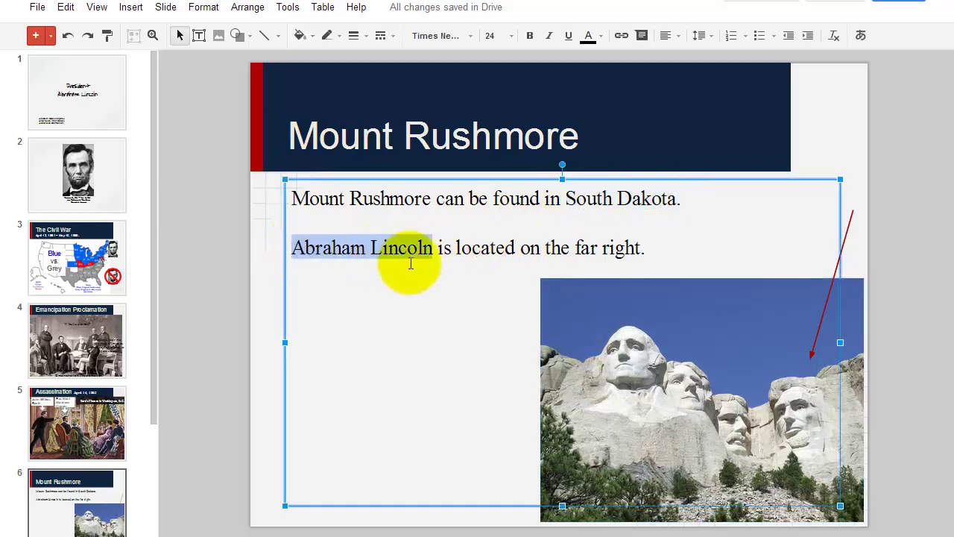
pyautogui.click(469, 267)
pyautogui.moveTo(640, 251); pyautogui.dragTo(260, 204)
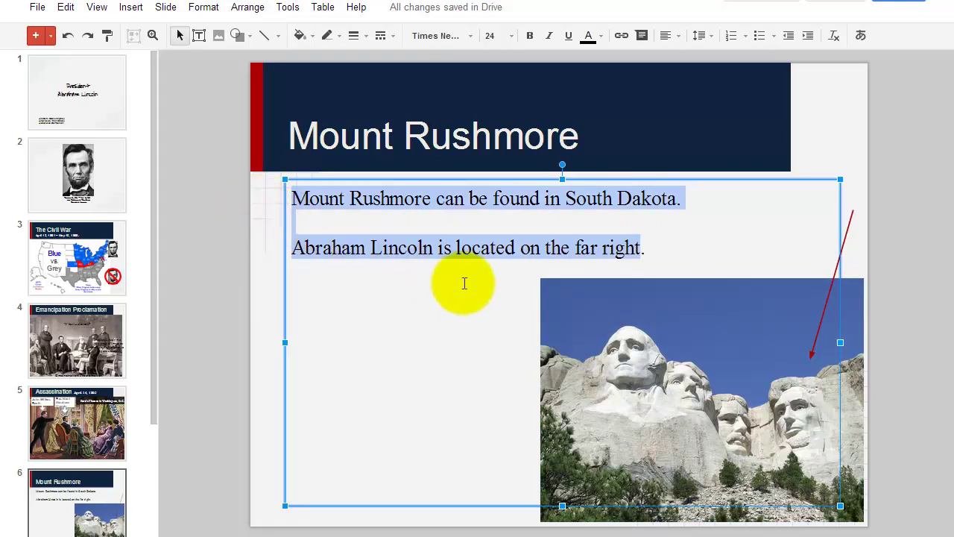
# Enlarge the Mount Rushmore picture to the slide's right and bottom edges and up over the title bar, and shorten the title's text box.
pyautogui.click(752, 299)
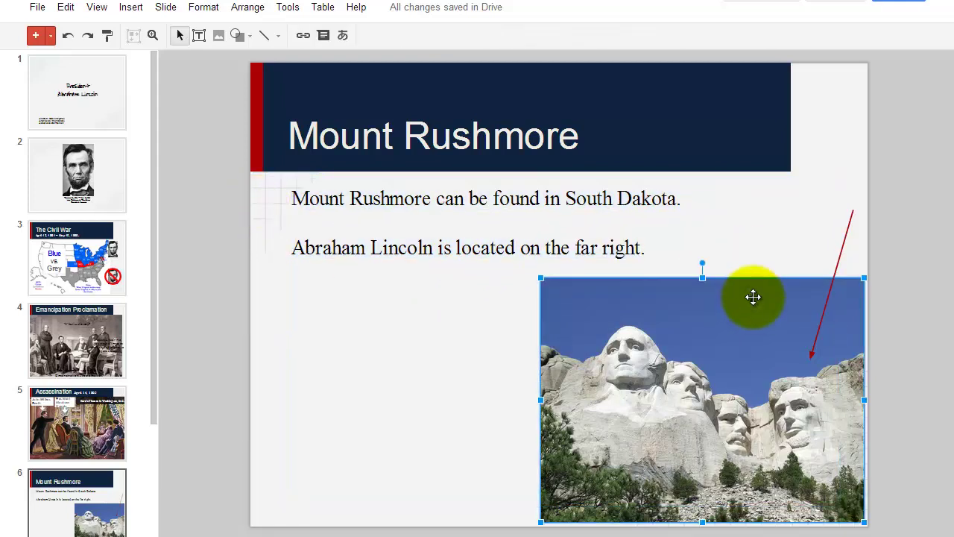
pyautogui.moveTo(752, 299); pyautogui.dragTo(752, 296)
pyautogui.moveTo(540, 273); pyautogui.dragTo(418, 230)
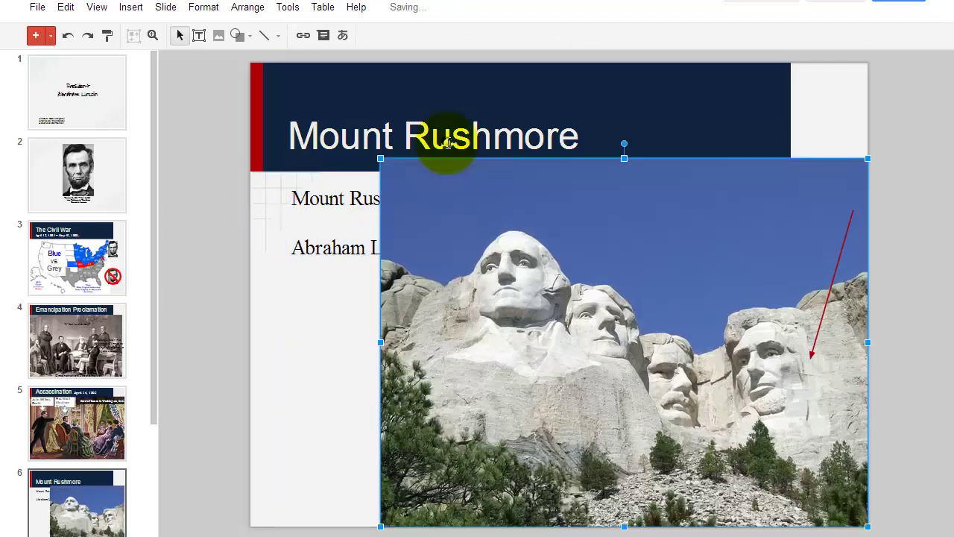
pyautogui.click(447, 140)
pyautogui.click(329, 172)
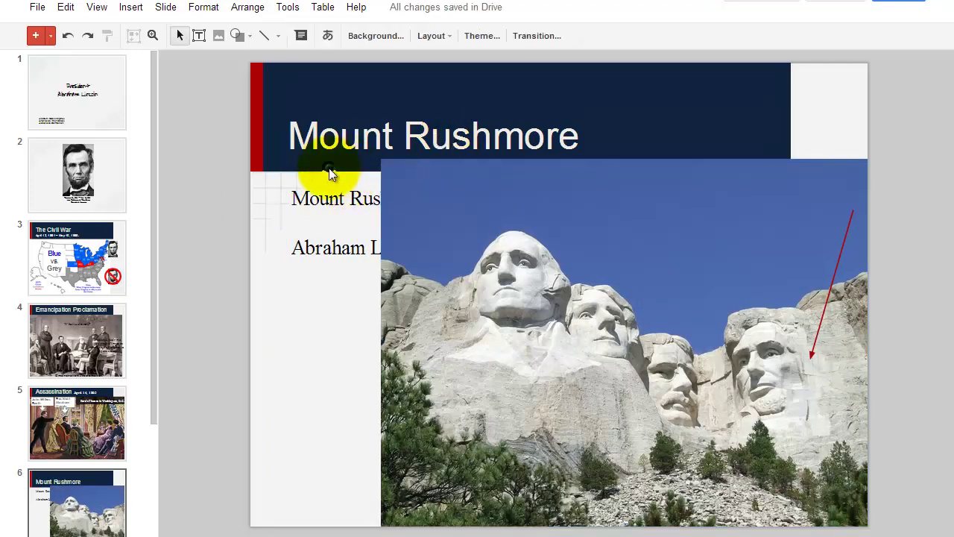
pyautogui.click(330, 159)
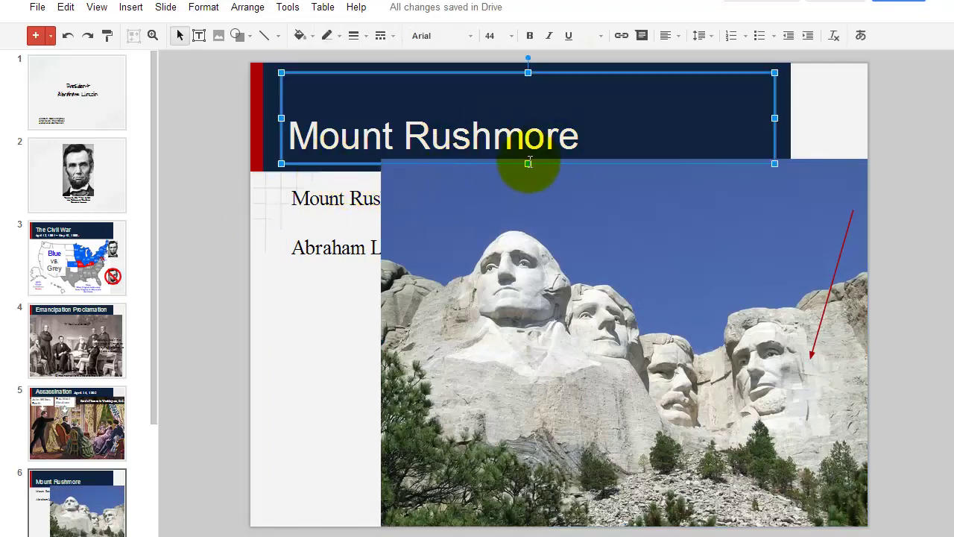
pyautogui.moveTo(529, 164); pyautogui.dragTo(528, 159)
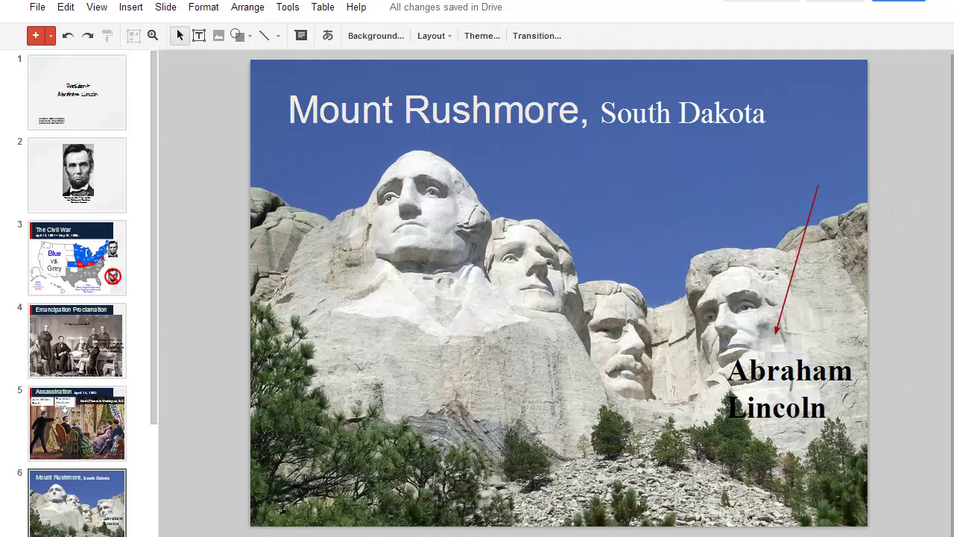
# Thicken the red arrow and place it above Lincoln's head on Mount Rushmore.
pyautogui.click(797, 259)
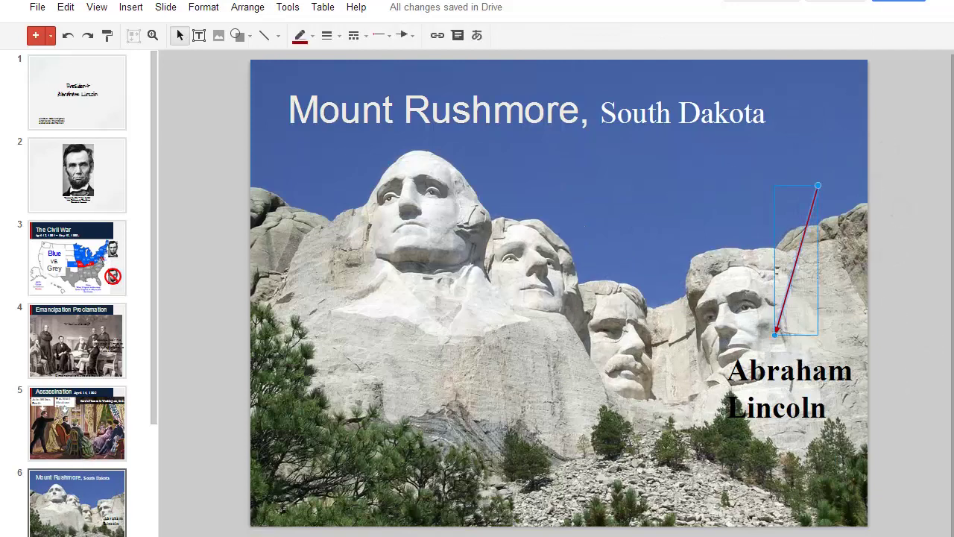
pyautogui.click(405, 35)
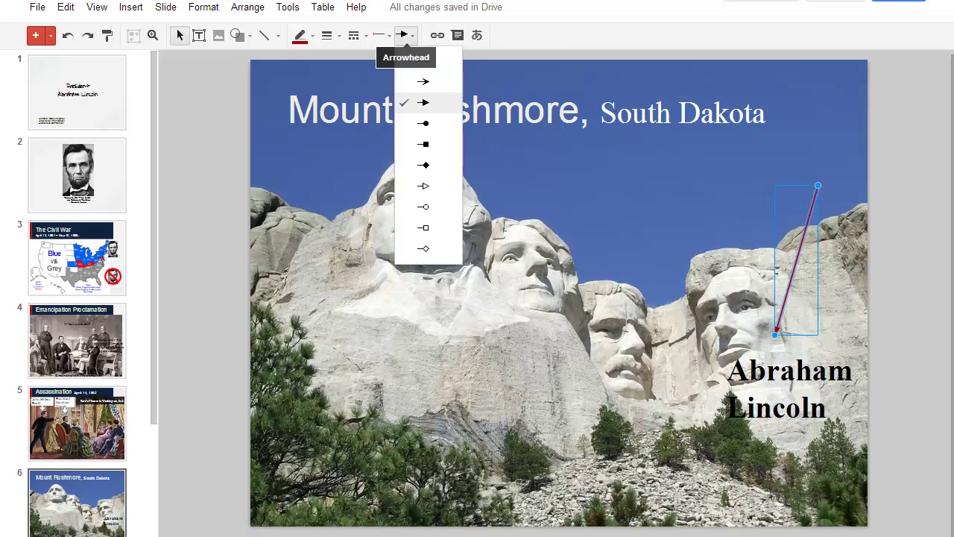
pyautogui.click(406, 35)
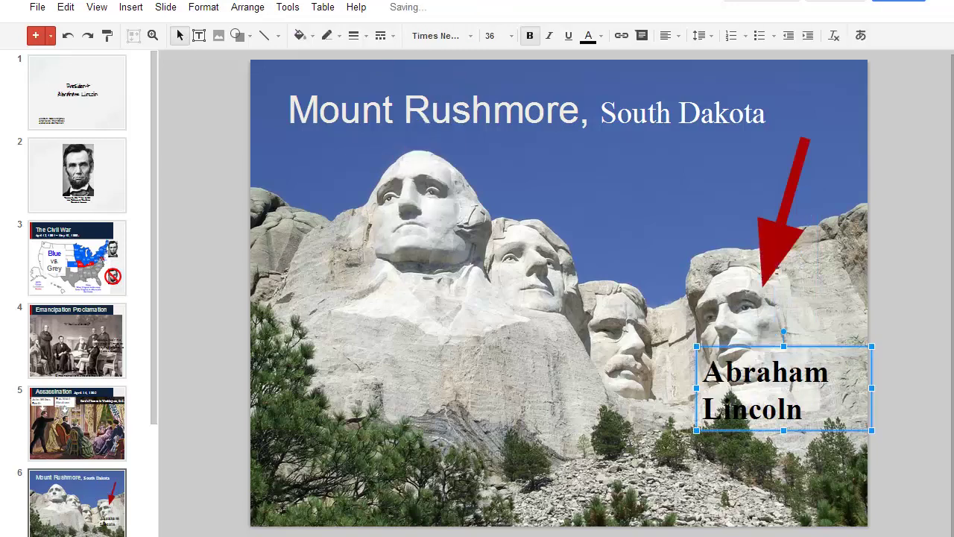
pyautogui.press('Right')
pyautogui.press('Down')
pyautogui.press('Down')
pyautogui.press('Down')
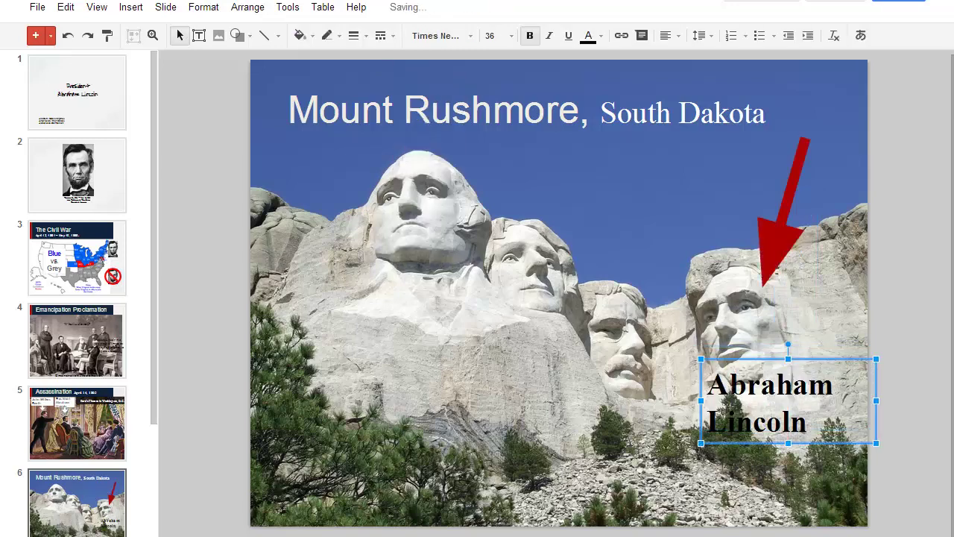
# Try the "Abraham Lincoln" label above the red arrow, and place it over the lower part of Lincoln's face instead.
pyautogui.moveTo(787, 415); pyautogui.dragTo(800, 157)
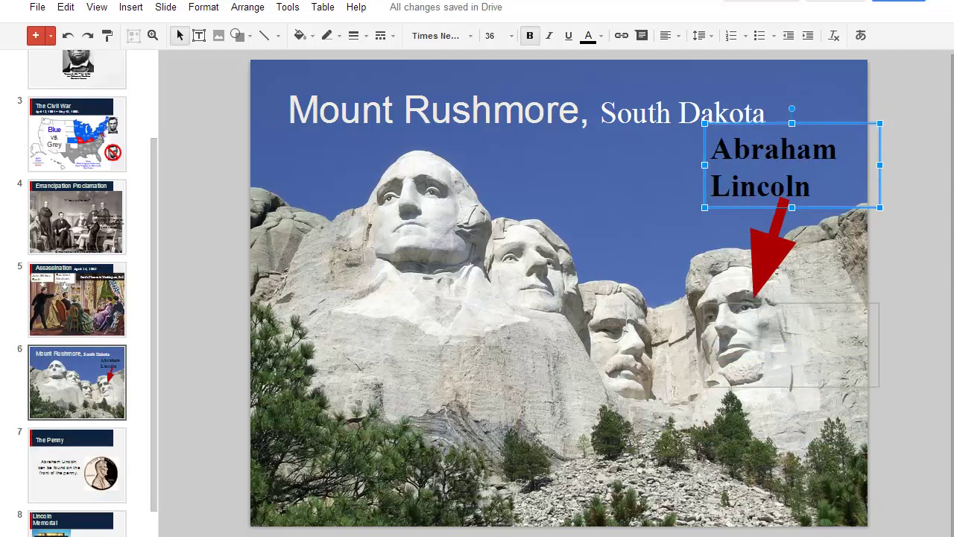
pyautogui.moveTo(794, 333); pyautogui.dragTo(793, 385)
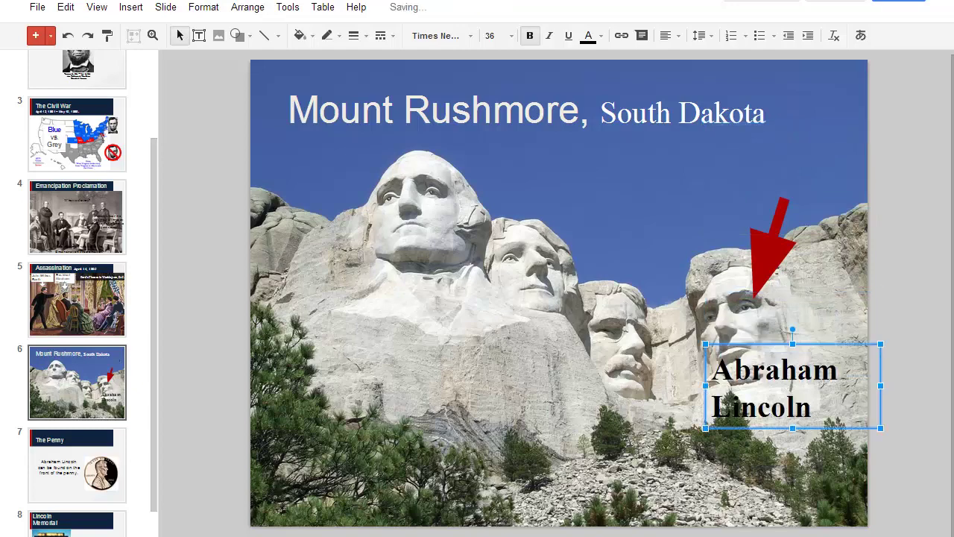
# Slightly reduce the height of the "Abraham Lincoln" label's text box on the Mount Rushmore slide.
pyautogui.moveTo(880, 428); pyautogui.dragTo(879, 422)
pyautogui.click(905, 424)
# Delete the text box about Abraham Lincoln being on the front of the penny from The Penny slide.
pyautogui.click(76, 465)
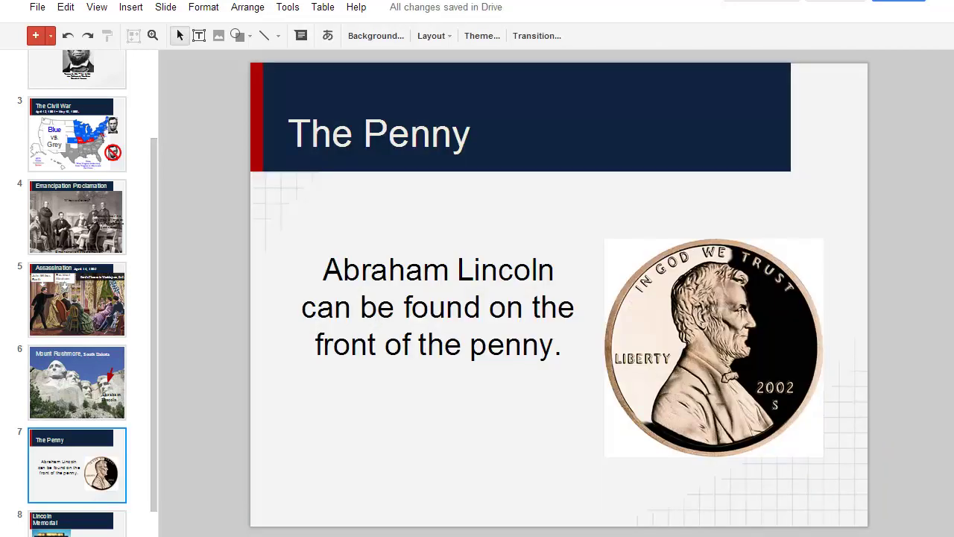
pyautogui.moveTo(563, 345); pyautogui.dragTo(321, 270)
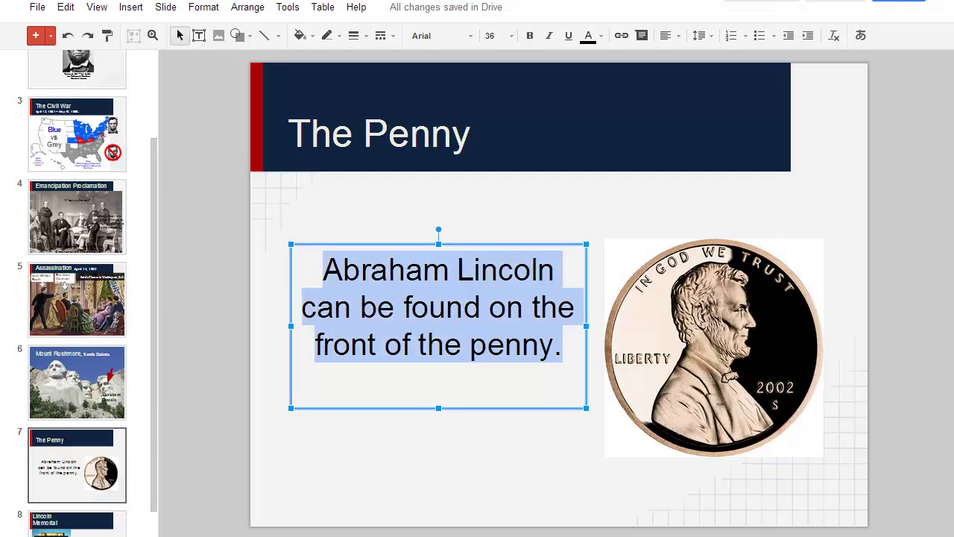
pyautogui.click(447, 328)
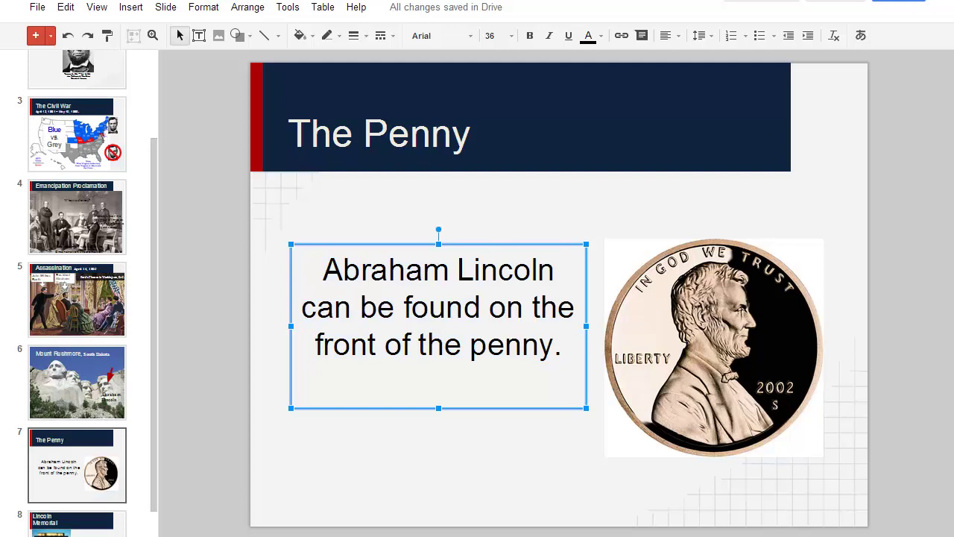
pyautogui.press('Delete')
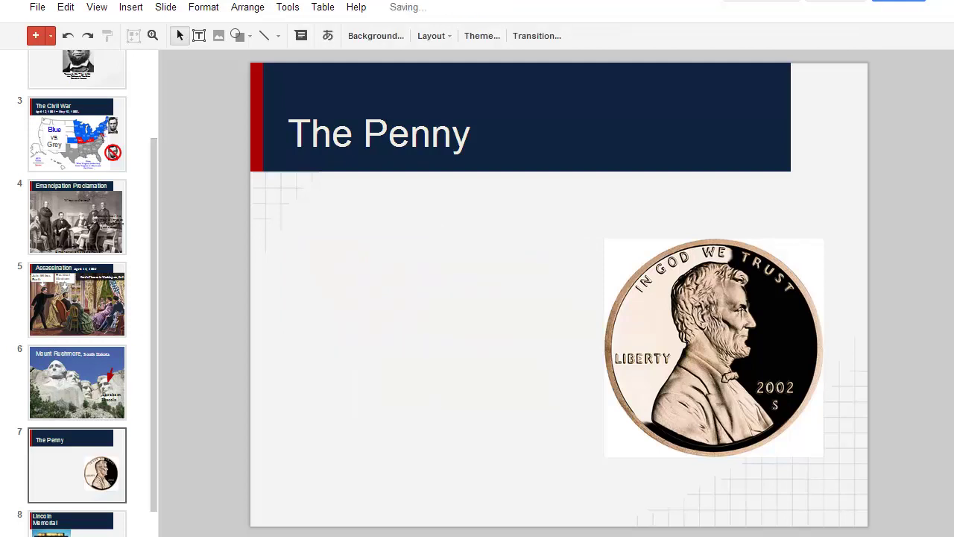
# Enlarge the penny picture to fill the height beneath the title bar of The Penny slide and center it horizontally.
pyautogui.moveTo(714, 347); pyautogui.dragTo(669, 344)
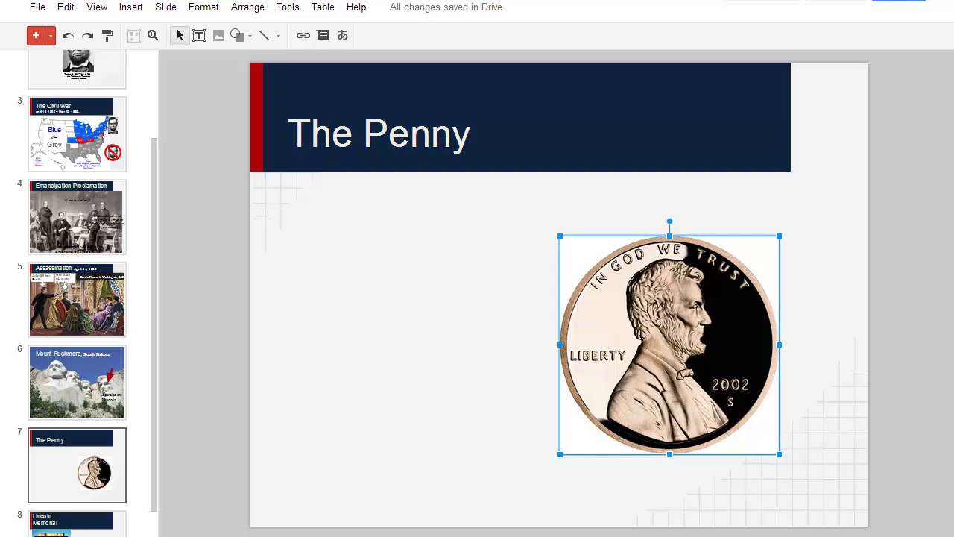
pyautogui.moveTo(669, 344); pyautogui.dragTo(557, 294)
pyautogui.moveTo(386, 465); pyautogui.dragTo(369, 484)
pyautogui.moveTo(484, 366); pyautogui.dragTo(498, 366)
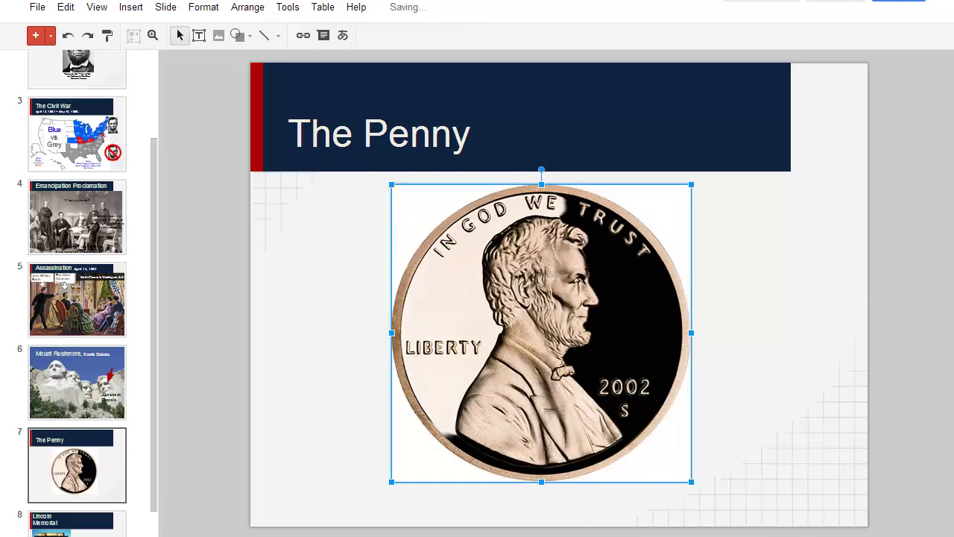
pyautogui.moveTo(691, 481); pyautogui.dragTo(698, 488)
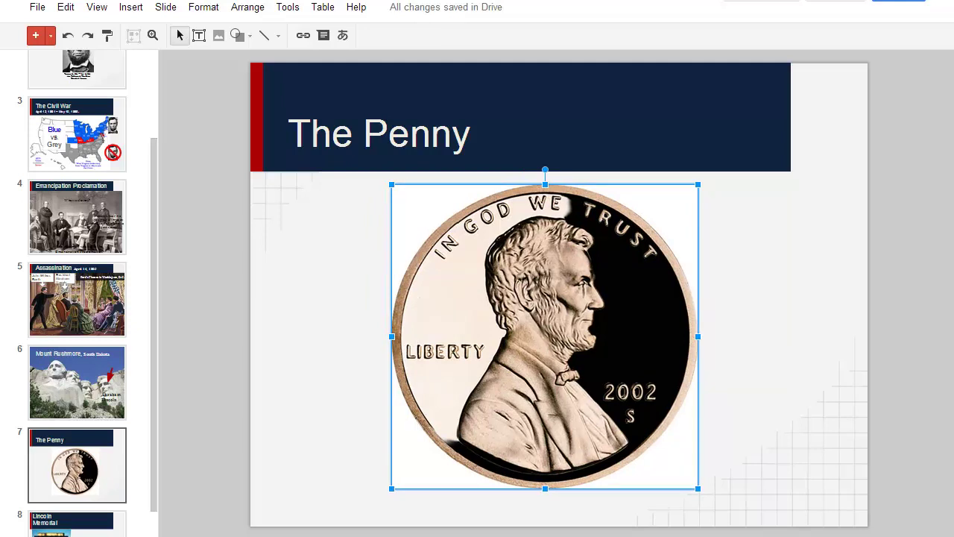
pyautogui.moveTo(545, 336); pyautogui.dragTo(532, 348)
pyautogui.moveTo(686, 196); pyautogui.dragTo(560, 318)
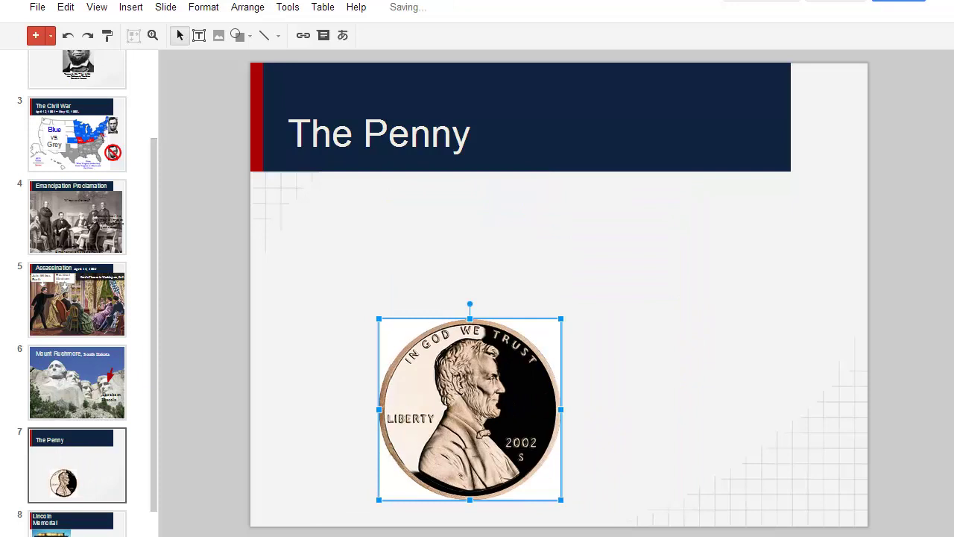
pyautogui.moveTo(469, 408); pyautogui.dragTo(551, 316)
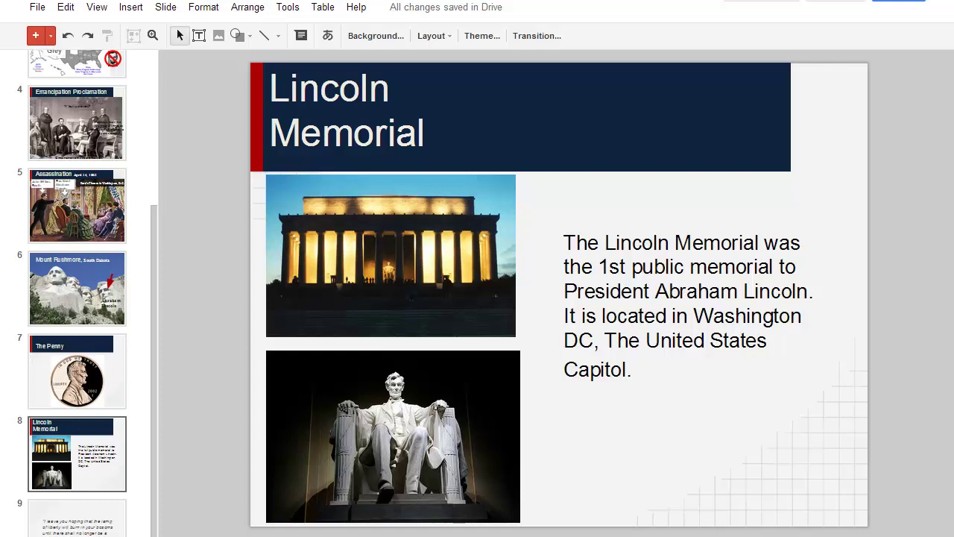
# Examine the Lincoln Memorial slide's two sentences and its two pictures, the lit building and the seated statue.
pyautogui.moveTo(564, 242); pyautogui.dragTo(814, 290)
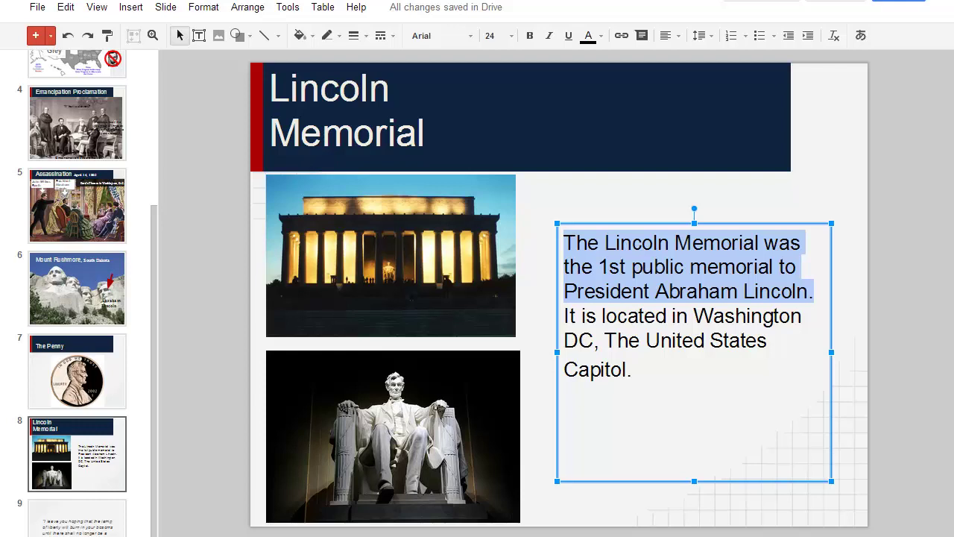
pyautogui.moveTo(571, 316)
pyautogui.mouseDown()
pyautogui.moveTo(639, 370)
pyautogui.moveTo(564, 316)
pyautogui.mouseUp()
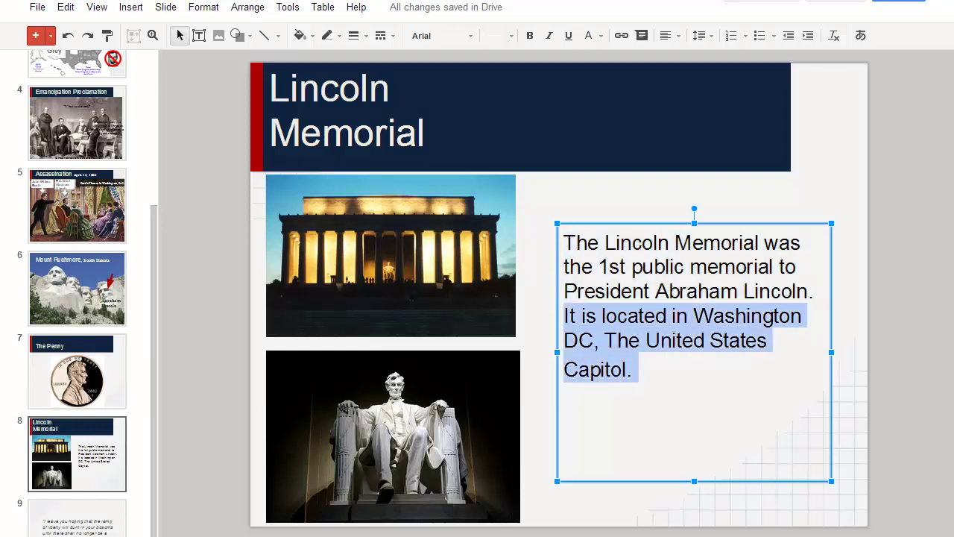
pyautogui.moveTo(564, 242); pyautogui.dragTo(814, 291)
pyautogui.click(417, 257)
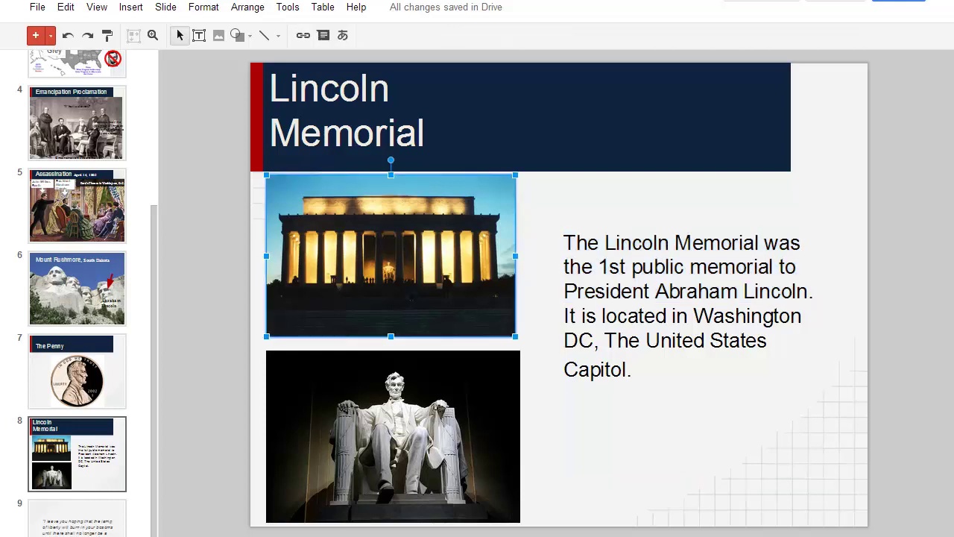
pyautogui.click(394, 436)
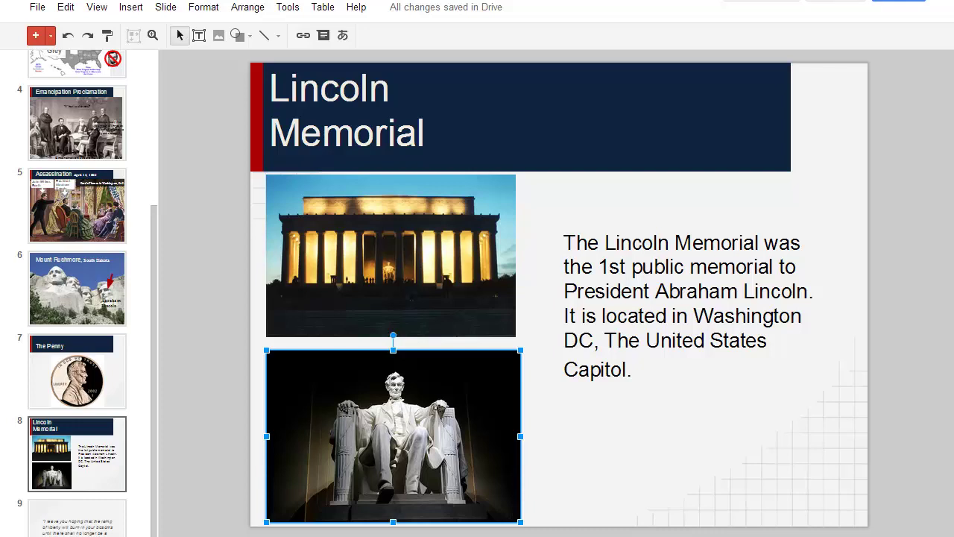
pyautogui.click(391, 255)
pyautogui.click(393, 436)
# Enlarge the memorial building picture to the slide's full width below the title and overlay the bold white caption "The 1st public memorial to President Abraham Lincoln.".
pyautogui.moveTo(391, 256); pyautogui.dragTo(375, 275)
pyautogui.moveTo(374, 275); pyautogui.dragTo(378, 143)
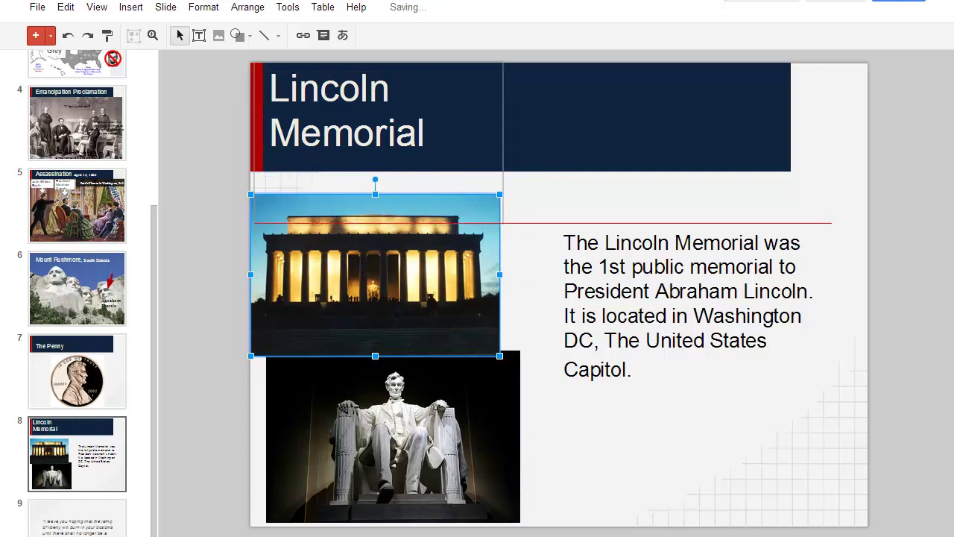
pyautogui.moveTo(375, 275); pyautogui.dragTo(375, 143)
pyautogui.moveTo(500, 225); pyautogui.dragTo(868, 464)
pyautogui.doubleClick(694, 406)
pyautogui.moveTo(477, 357); pyautogui.dragTo(474, 376)
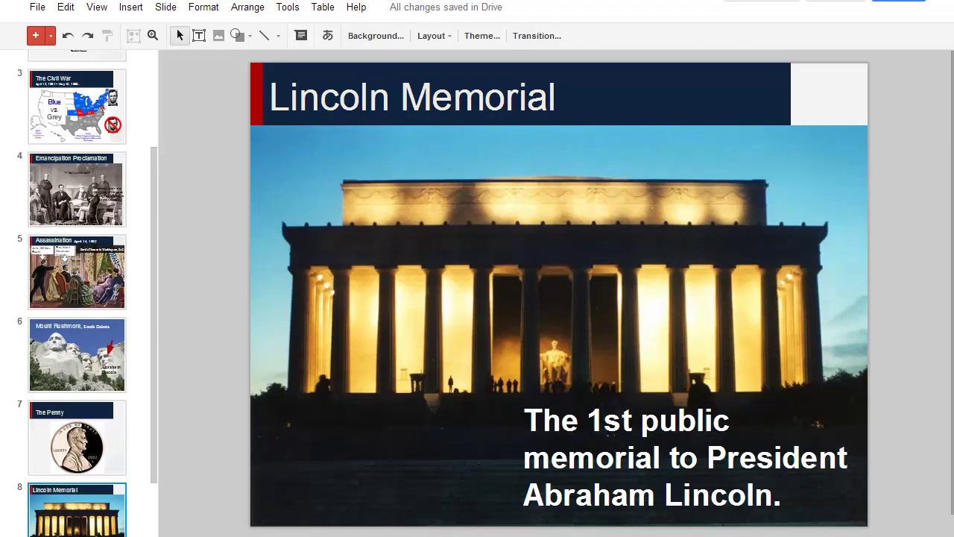
# Review the two Lincoln Memorial slides, comparing the building and statue pictures and the captions placed over them.
pyautogui.scroll(-2, 77, 373)
pyautogui.click(77, 453)
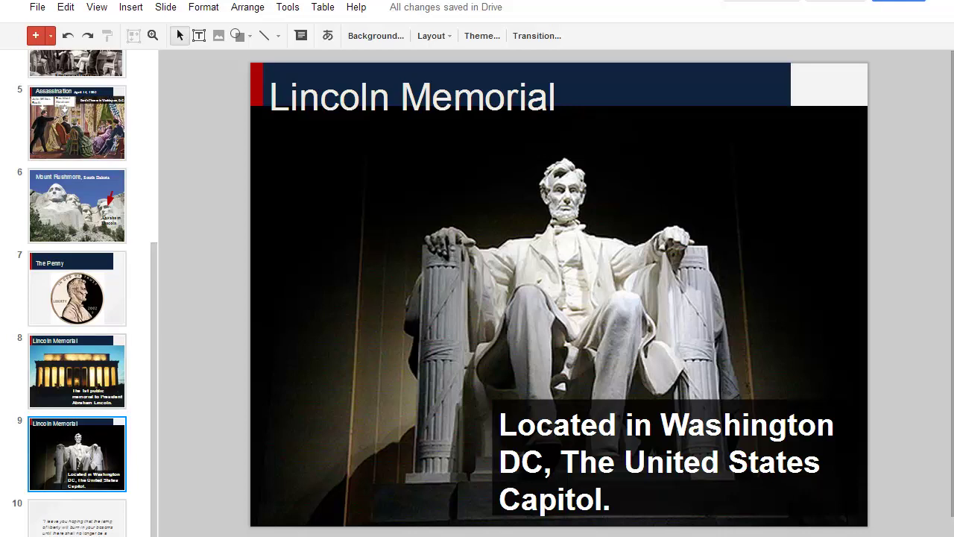
pyautogui.click(78, 371)
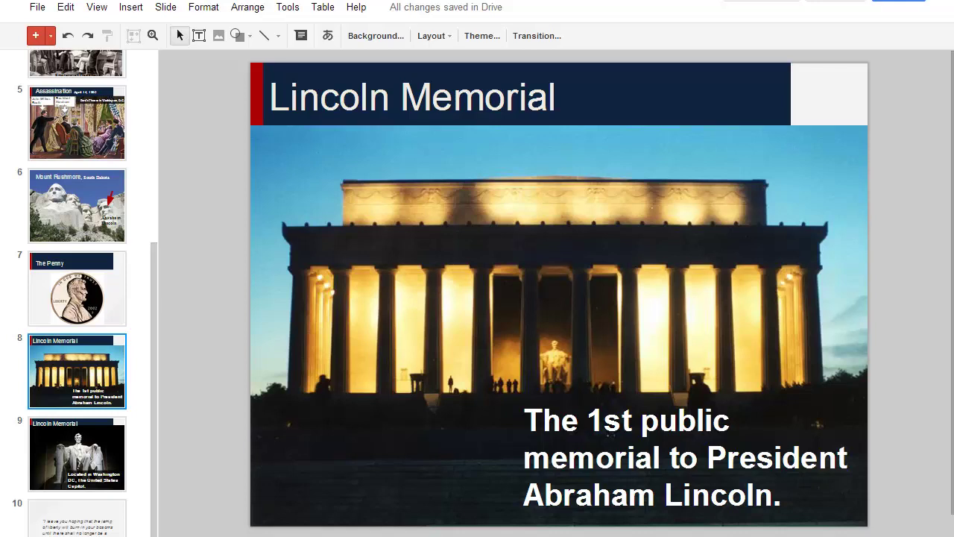
pyautogui.click(525, 420)
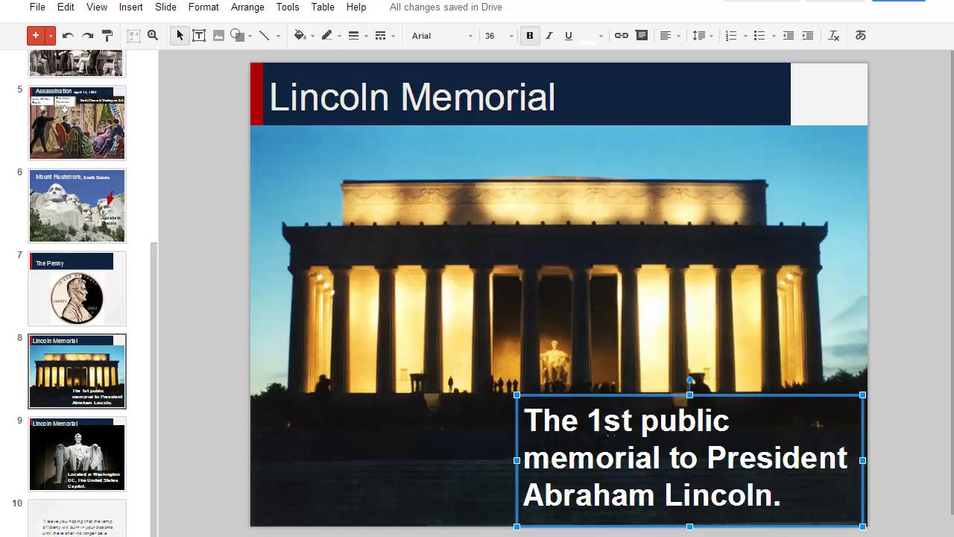
pyautogui.click(908, 298)
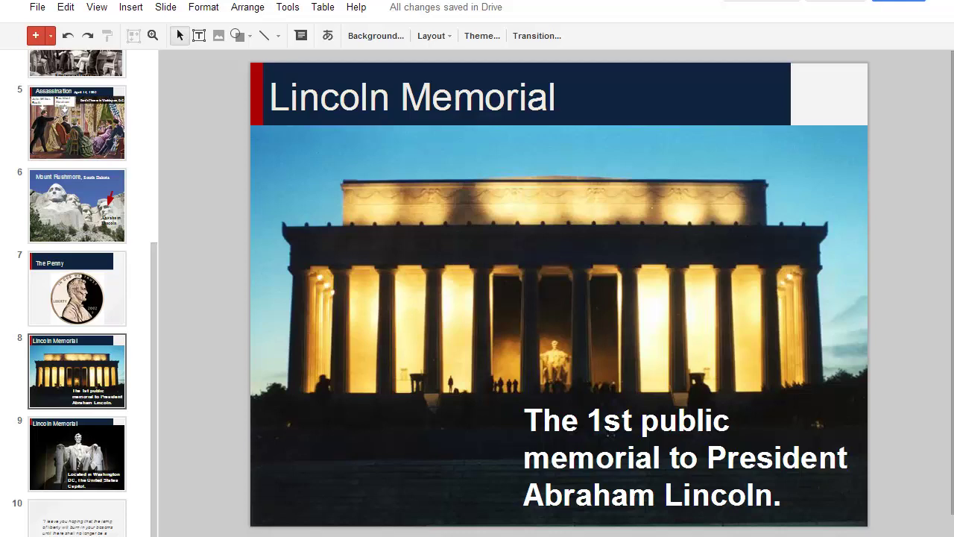
pyautogui.press('Down')
pyautogui.press('Down')
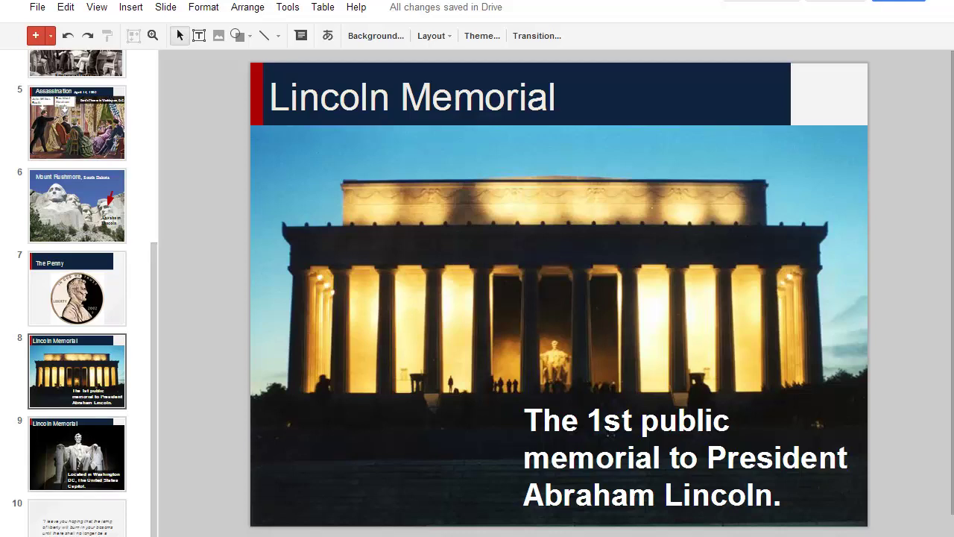